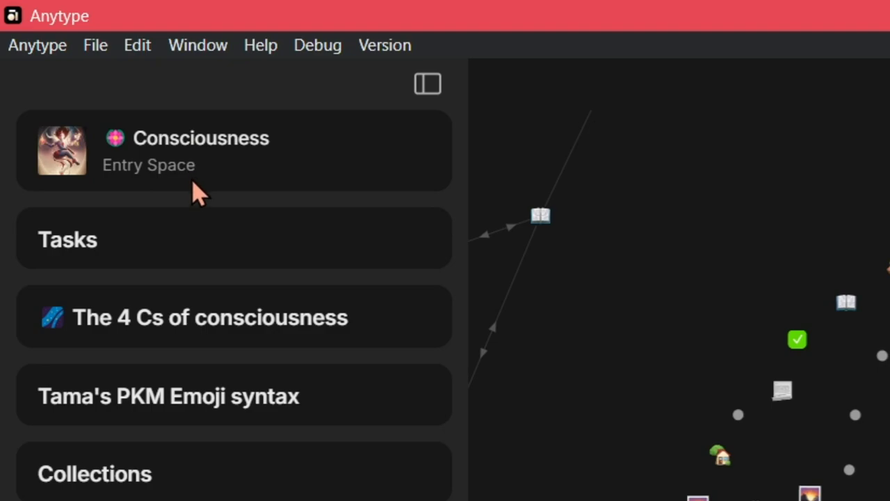
Step: Check the sharing section in the settings of the Consciousness entry space and close the settings
click(324, 180)
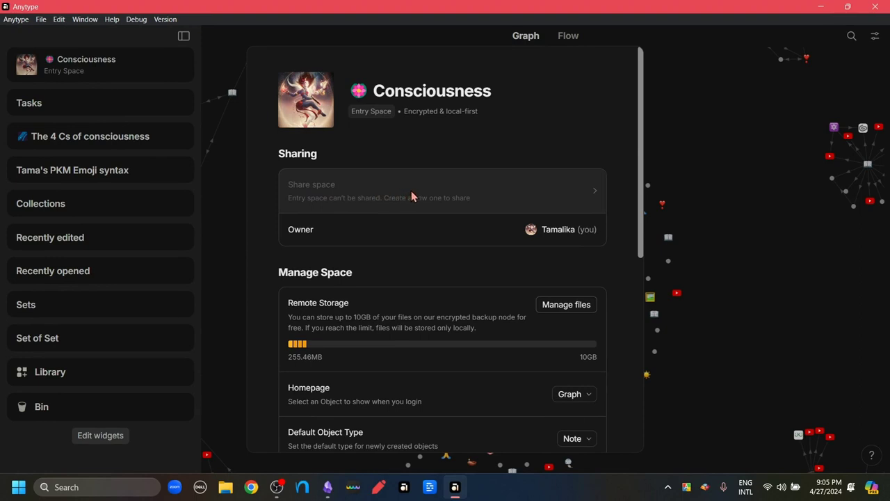
click(244, 123)
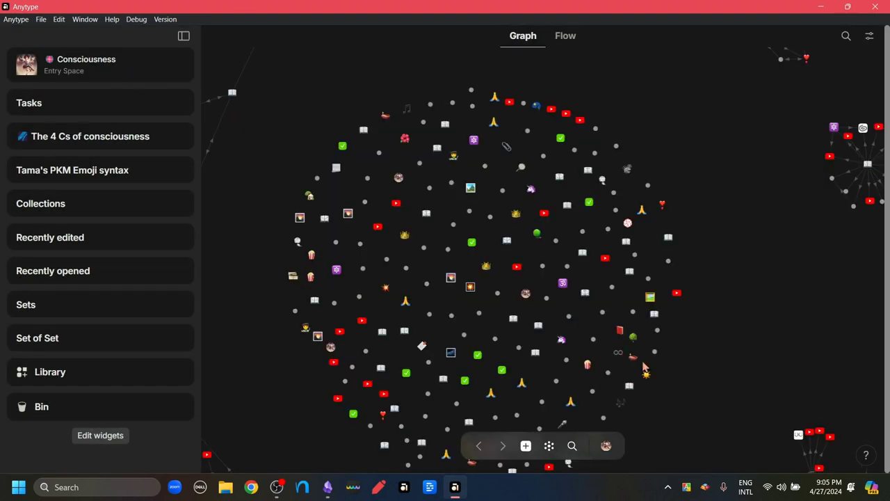
Step: Switch to the "New features and demo" space and generate an invite link for sharing it
click(608, 449)
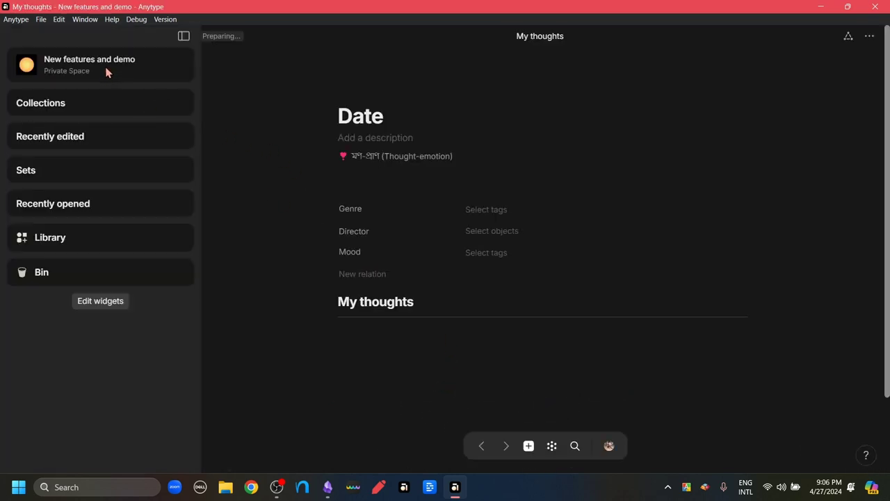
click(107, 73)
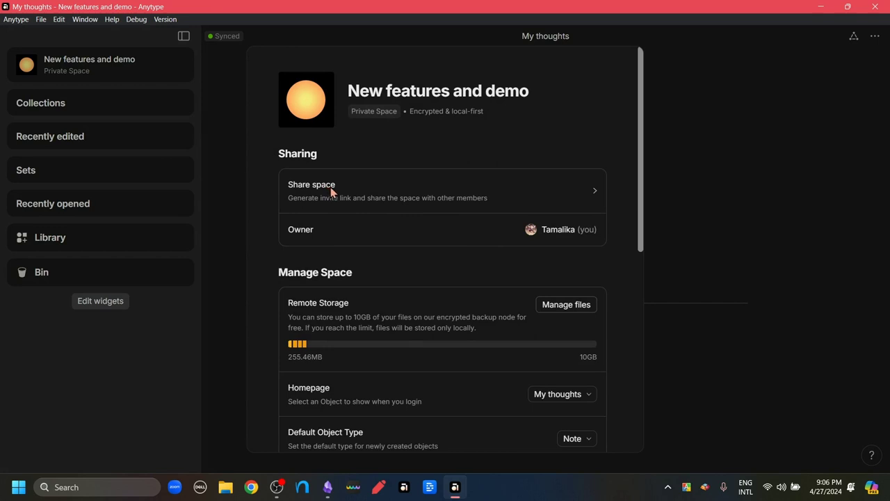
click(416, 197)
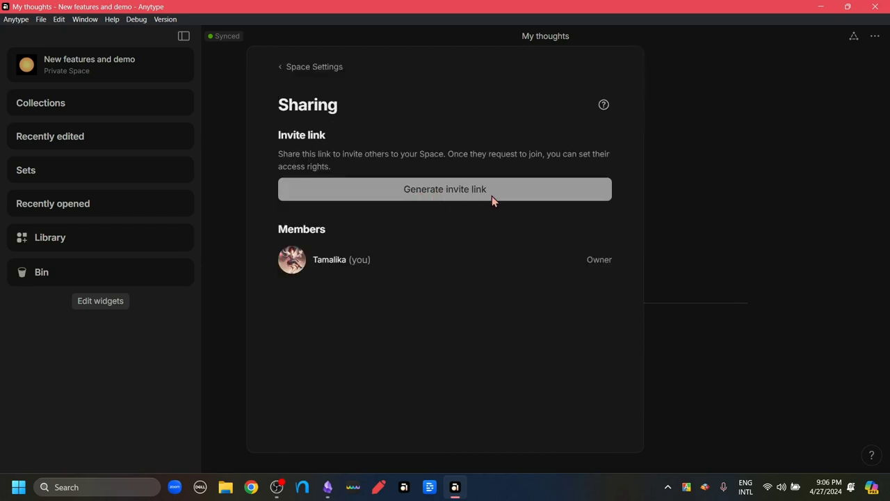
click(451, 196)
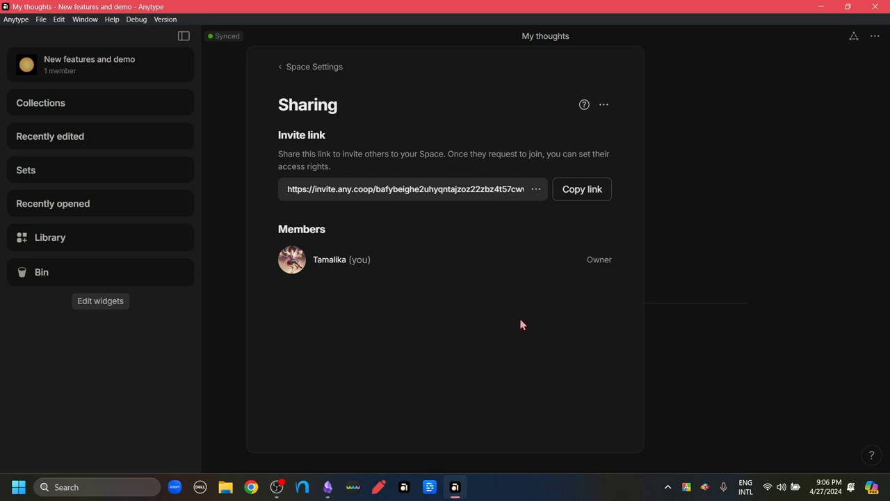
Step: Look at the extra options of the invite link and close the sharing settings
click(536, 190)
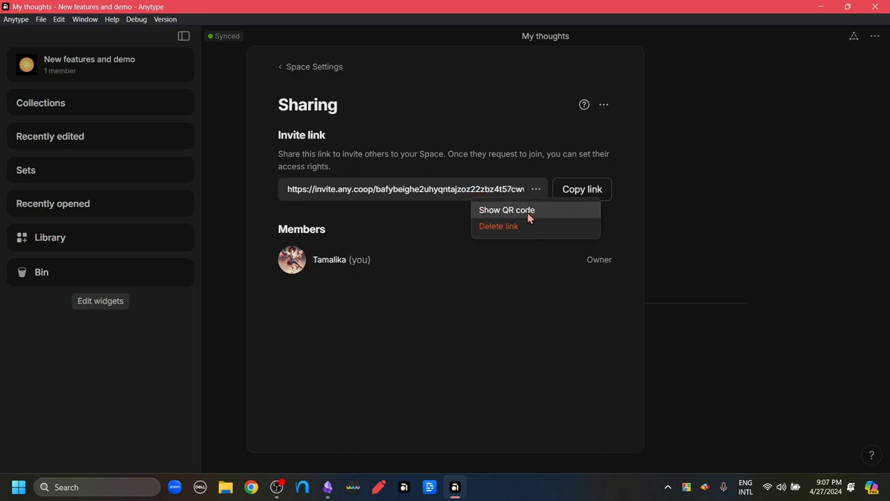
click(701, 188)
click(697, 177)
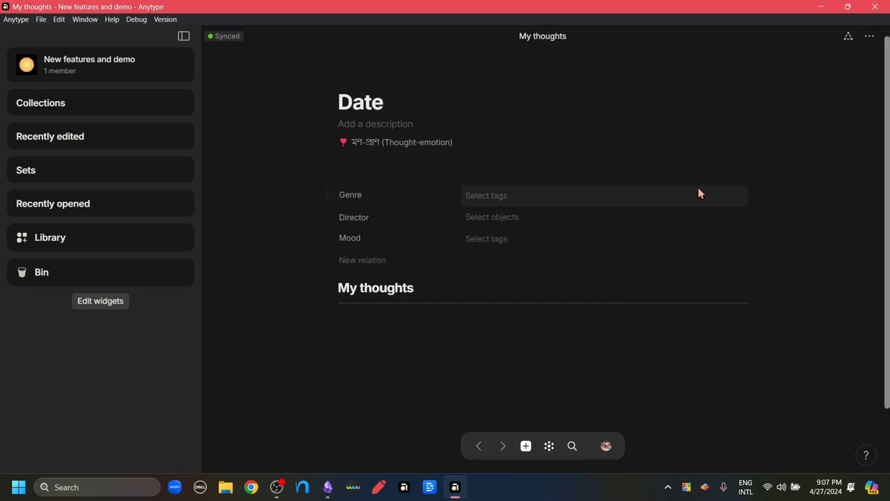
Step: Open the help resources and watch the demo video about sharing the "Our Family Space" space
click(866, 455)
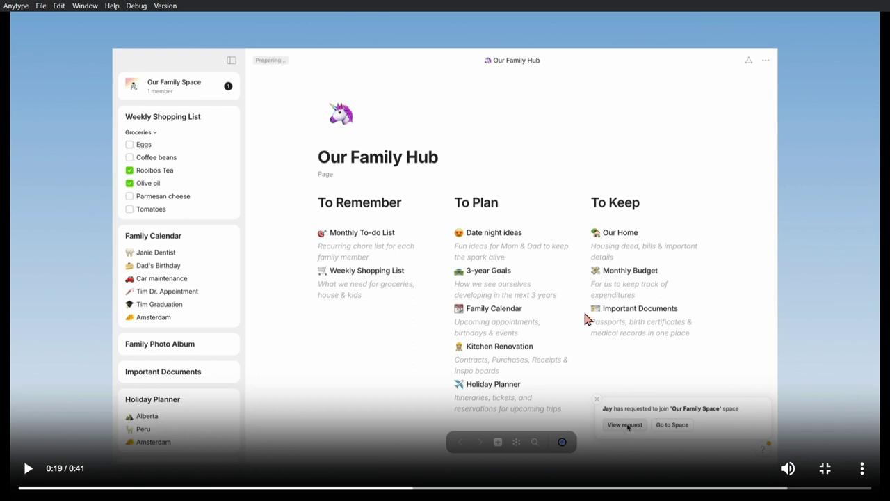
key(Right)
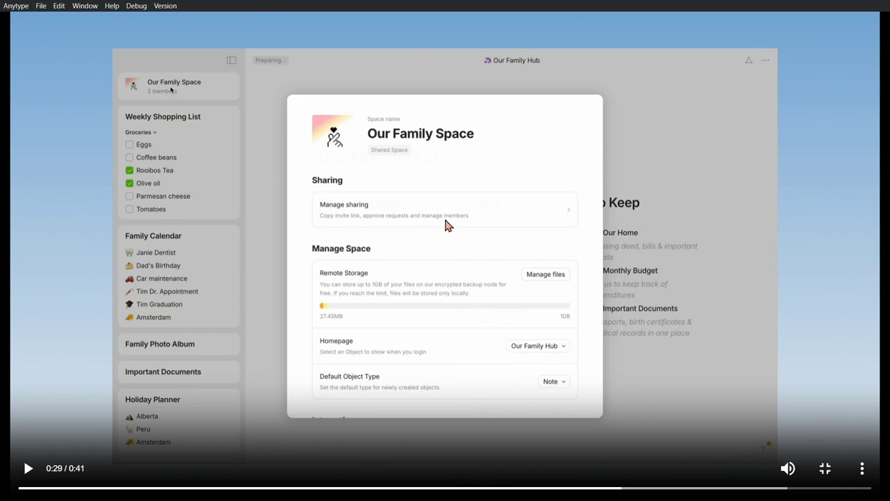
key(space)
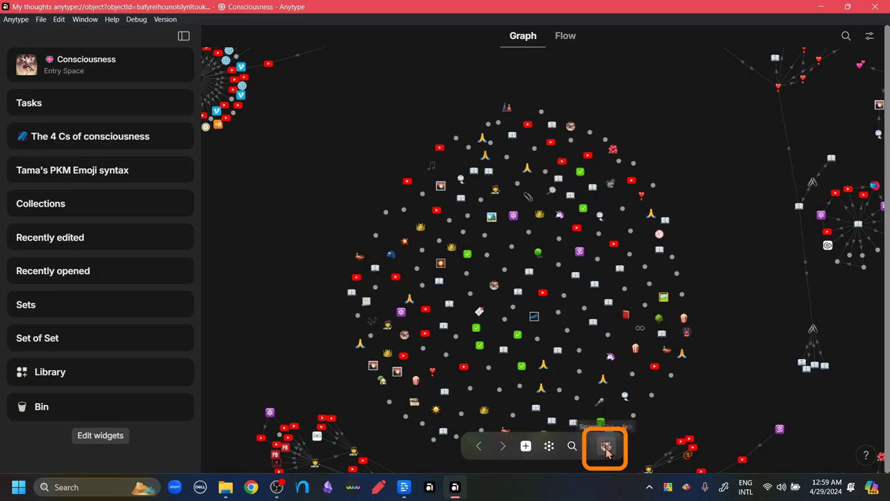
Step: Open the membership section of the account settings from the Consciousness space
click(606, 443)
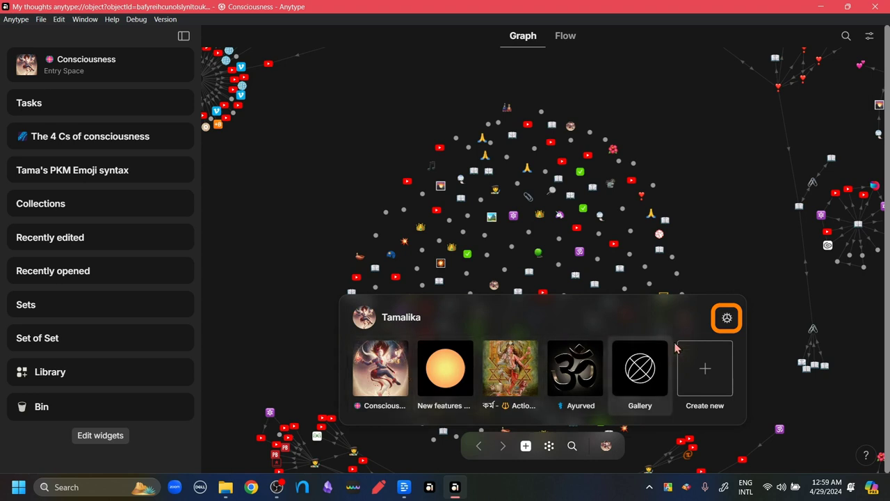
click(728, 320)
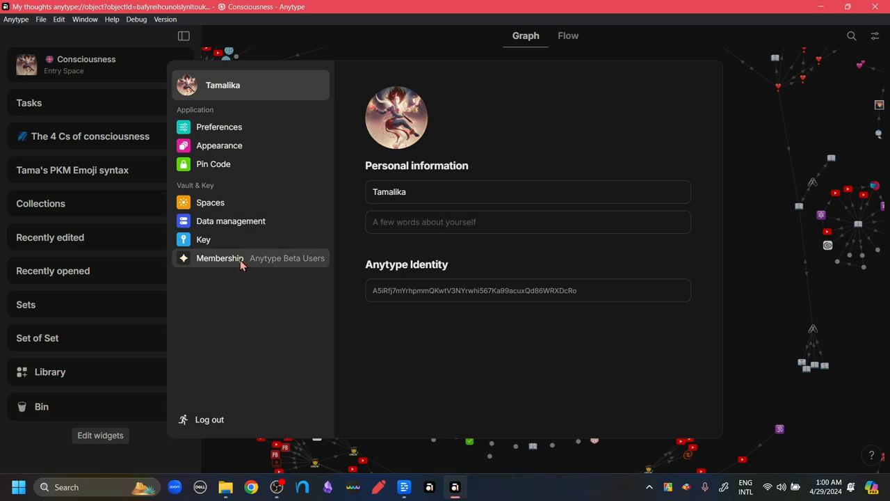
click(240, 263)
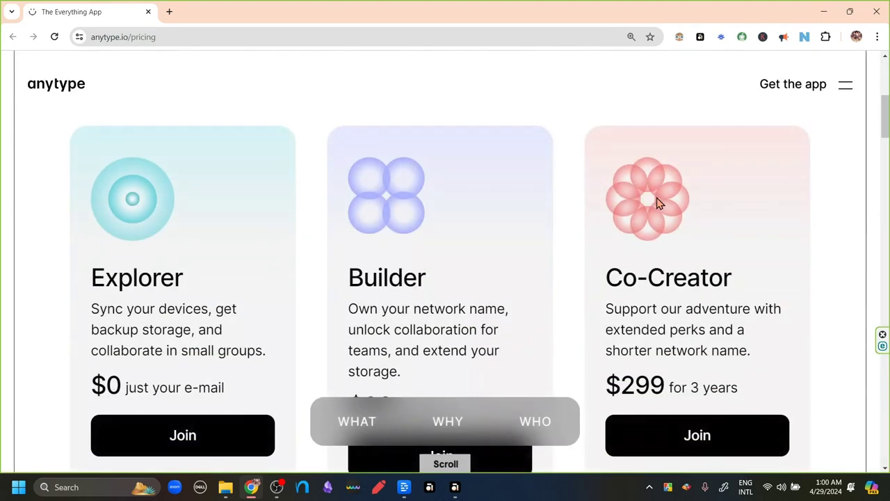
Step: Switch to the browser and compare the prices and included features of the Explorer, Builder and Co-Creator plans on anytype.io/pricing
scroll(658, 201, down, 2)
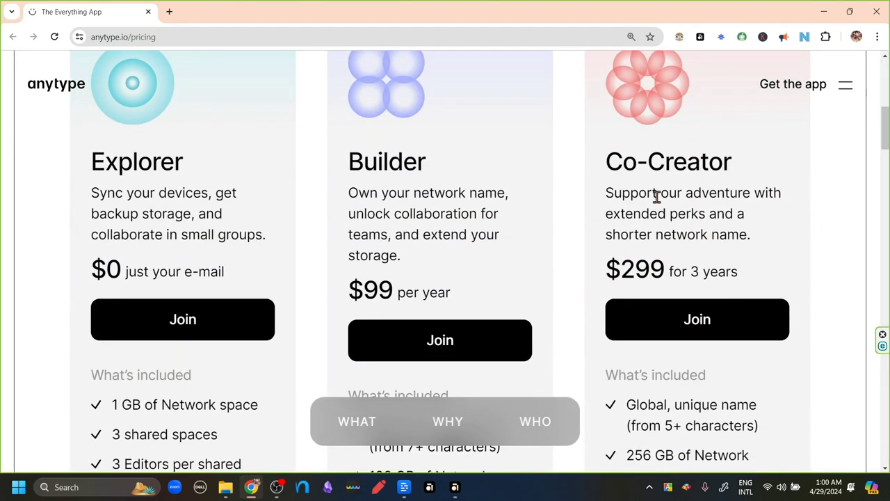
scroll(566, 276, down, 1)
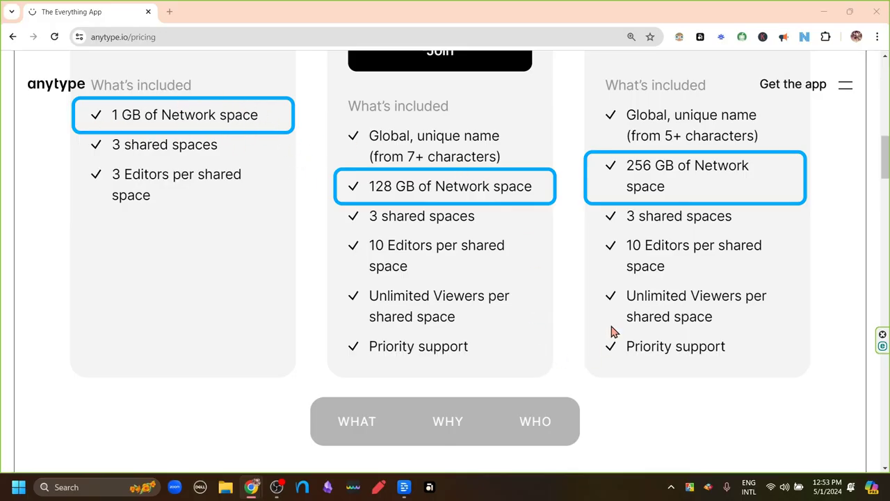
scroll(612, 332, up, 1)
scroll(612, 332, up, 3)
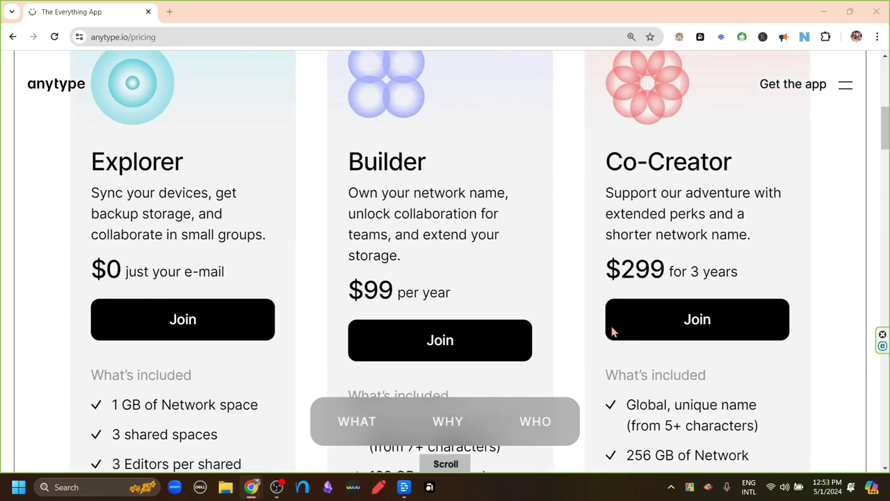
scroll(612, 332, down, 3)
scroll(613, 332, down, 1)
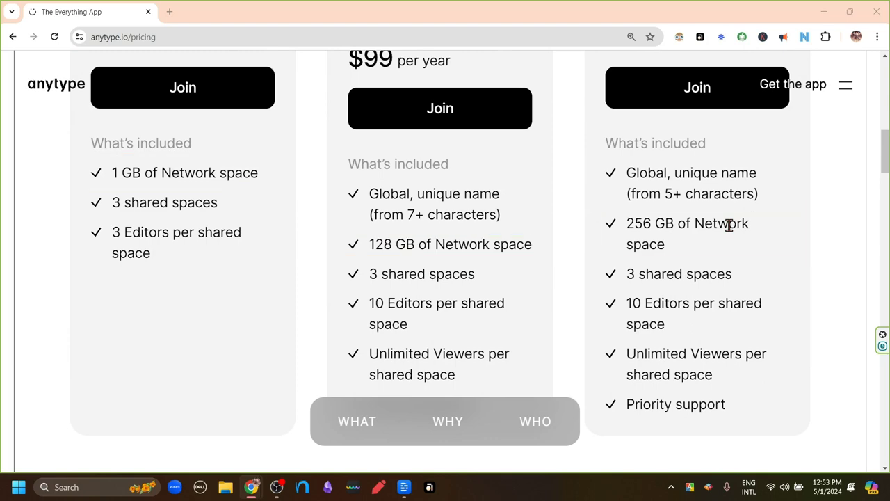
scroll(729, 224, up, 3)
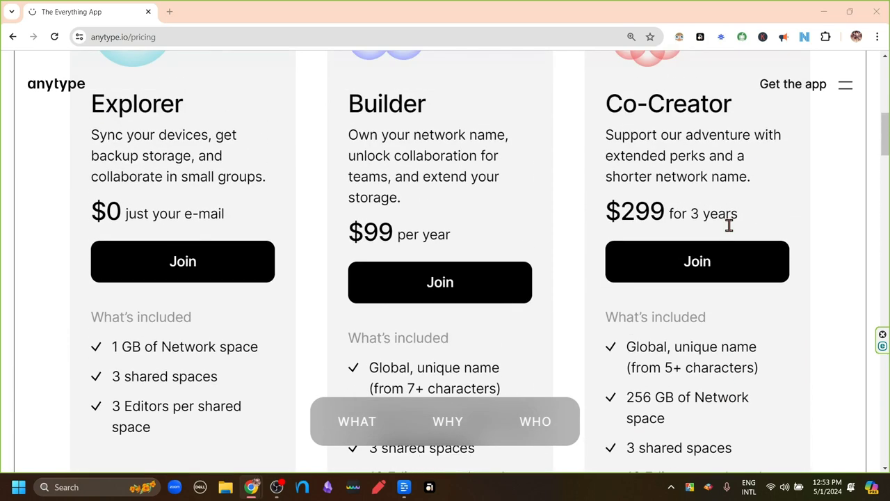
scroll(729, 225, down, 3)
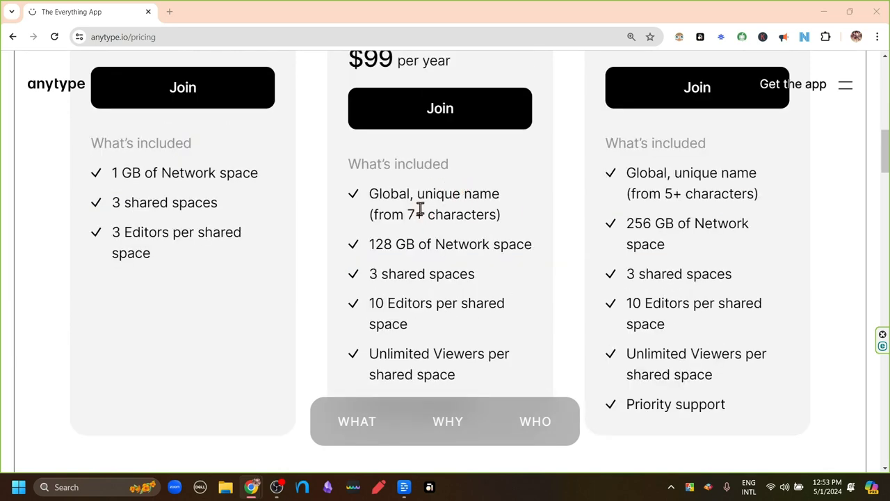
scroll(420, 204, up, 3)
scroll(419, 210, down, 3)
scroll(684, 199, up, 3)
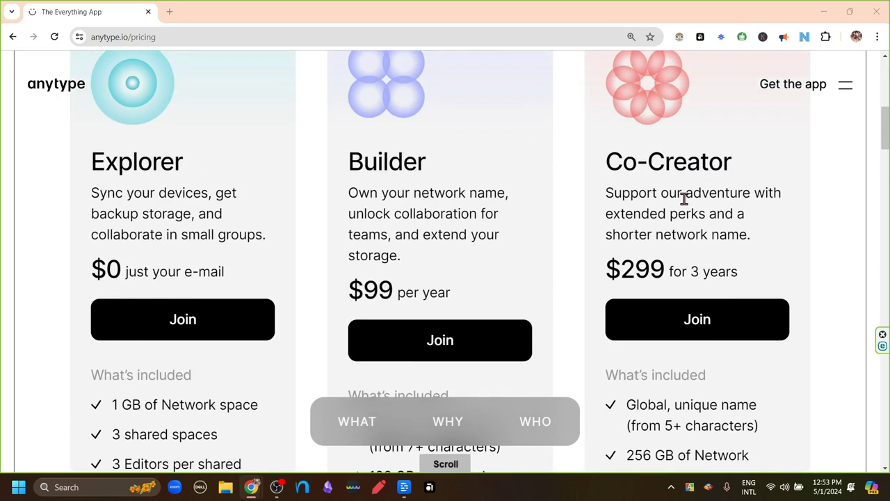
scroll(683, 199, down, 5)
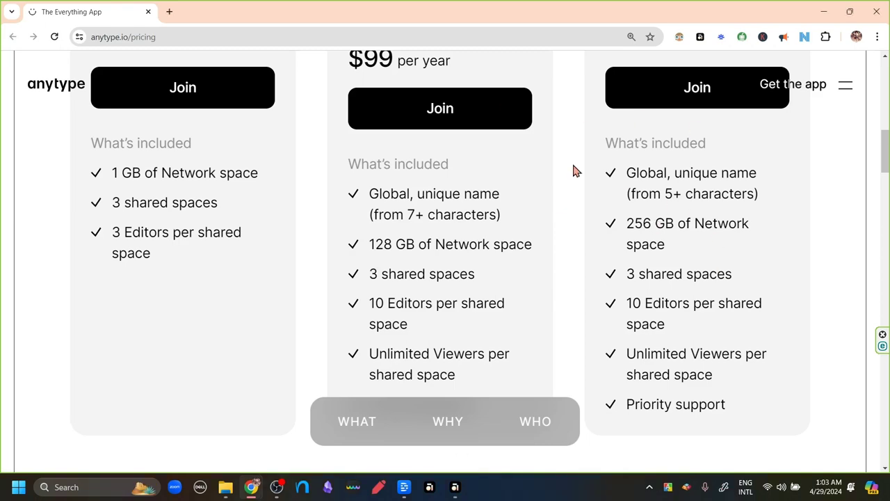
Step: Look through the donation section and FAQ, and expand the answer to "What if I exceed my storage and sync limits?"
scroll(644, 252, down, 5)
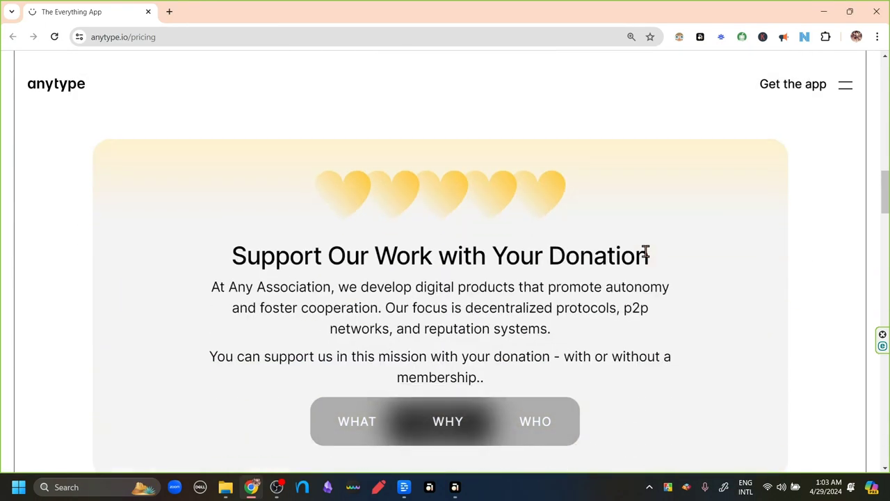
scroll(645, 252, down, 8)
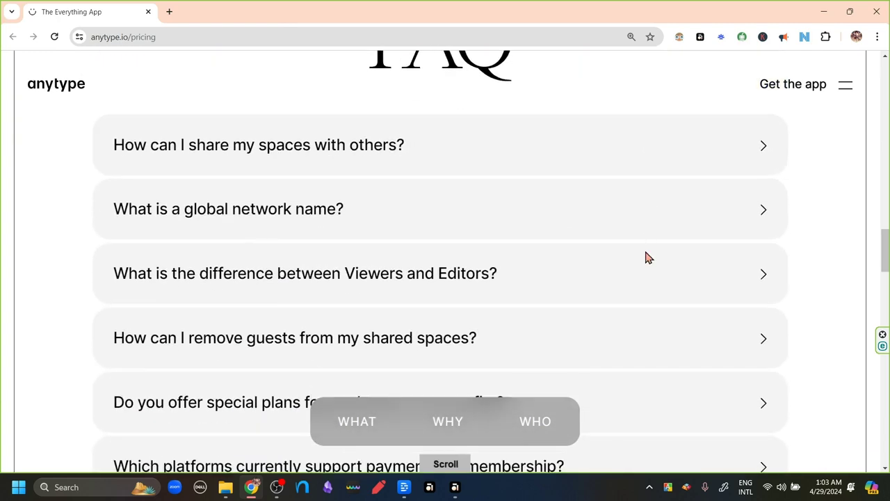
scroll(646, 257, down, 1)
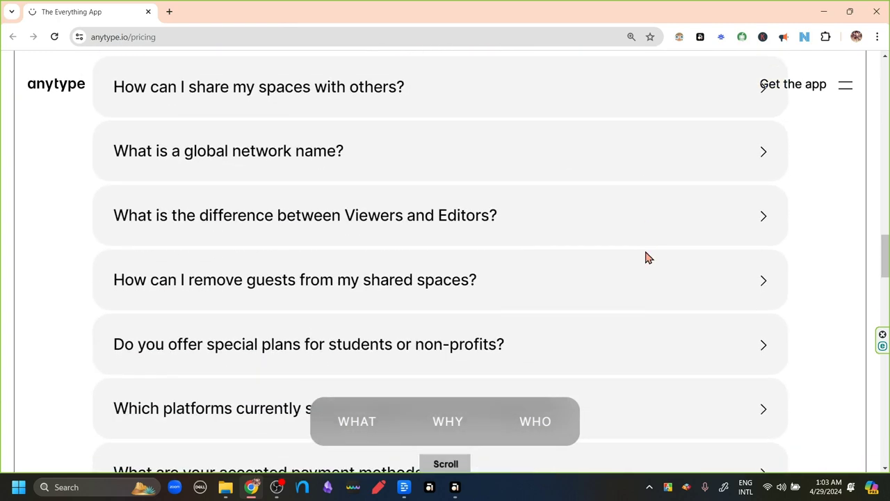
scroll(645, 257, up, 7)
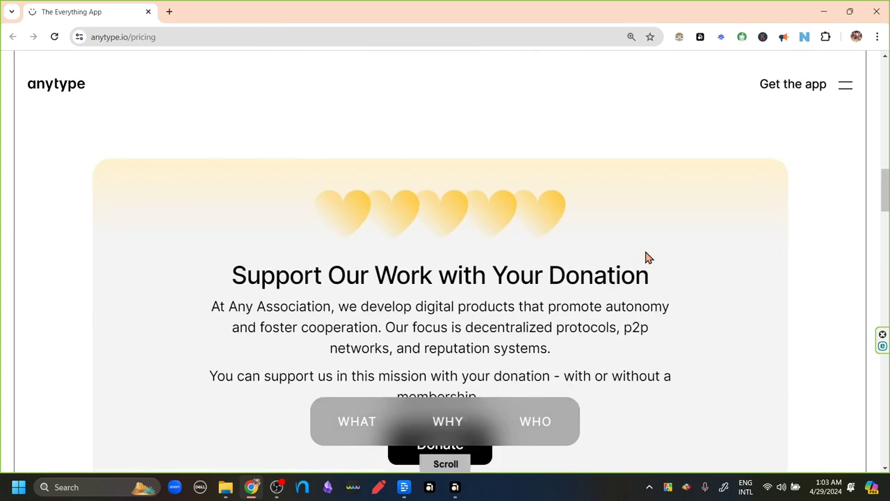
scroll(645, 257, down, 4)
scroll(645, 257, down, 10)
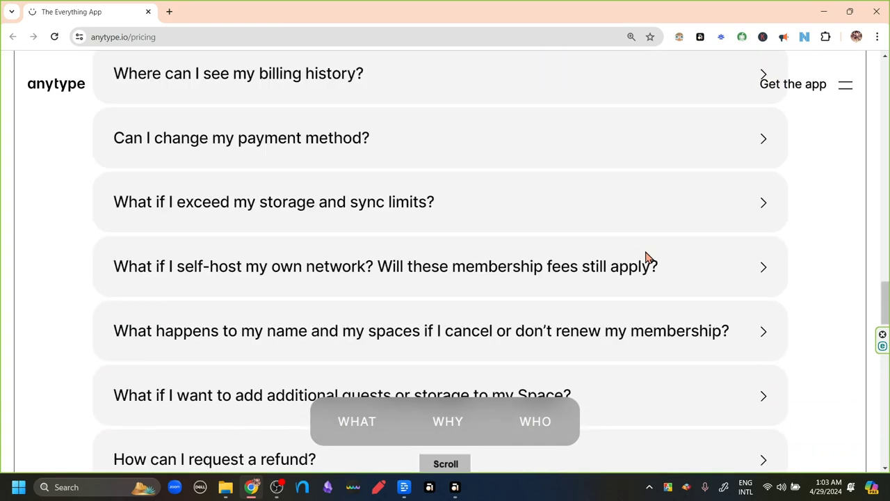
click(578, 219)
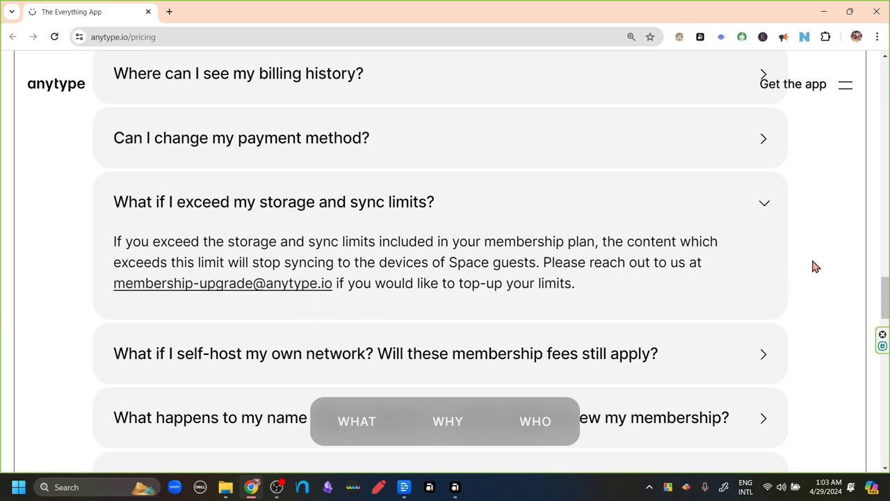
Step: Return to the three membership plan cards and review their prices and included features again
scroll(827, 245, up, 15)
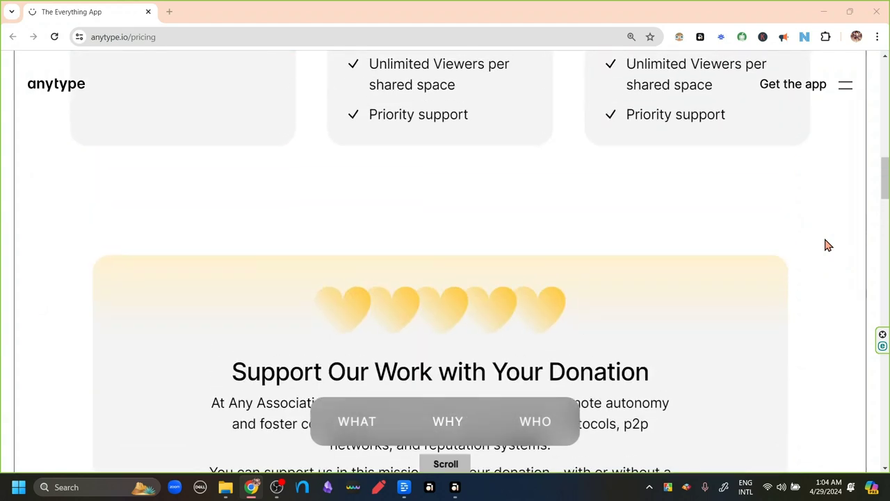
scroll(827, 244, up, 5)
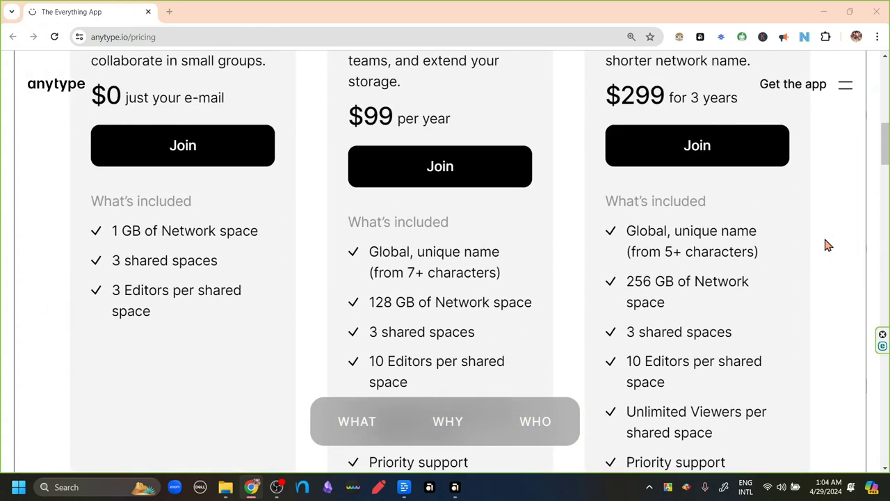
scroll(827, 245, up, 2)
scroll(827, 245, up, 3)
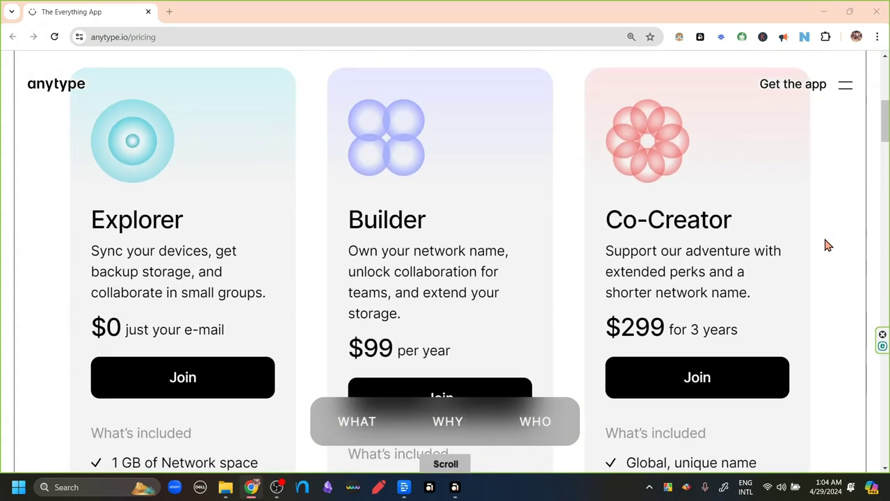
scroll(827, 245, down, 4)
scroll(827, 245, up, 3)
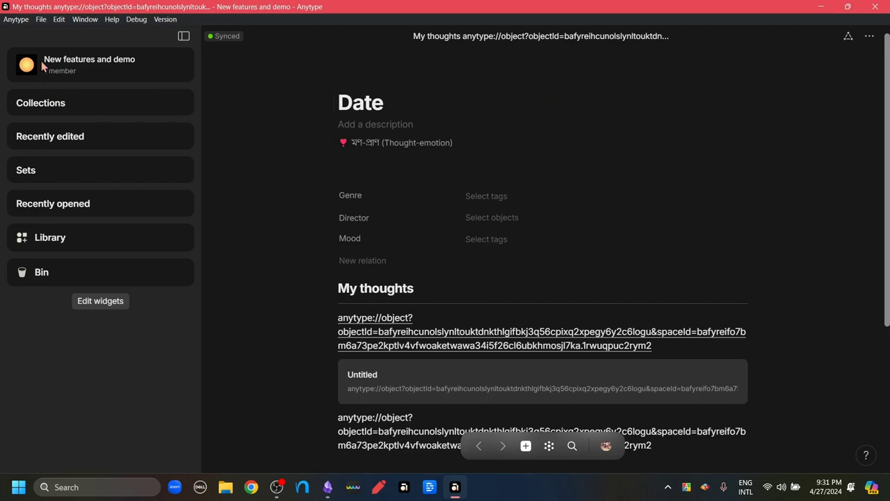
Step: Switch back to Anytype and open the settings of the "New features and demo" space to view its invitation link
click(135, 61)
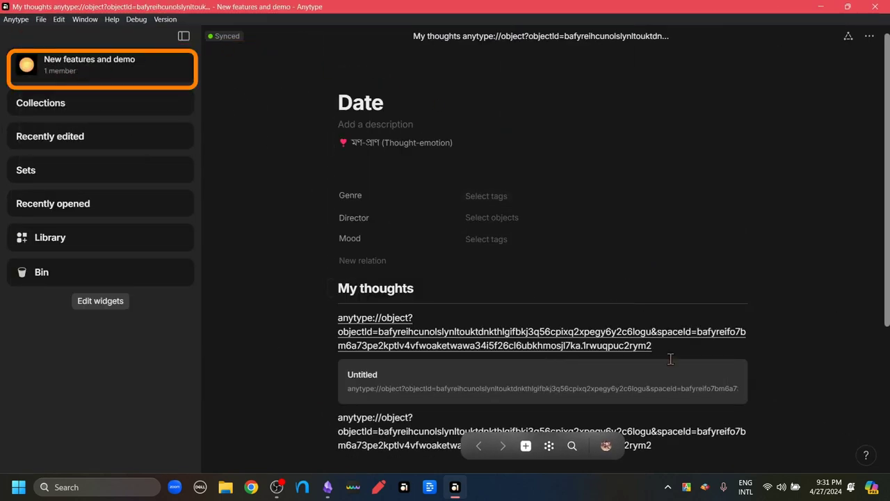
click(607, 450)
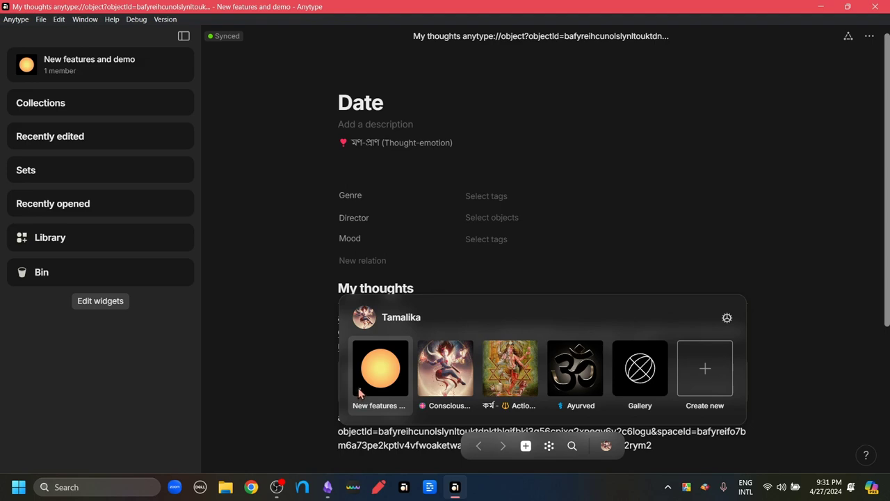
click(266, 286)
click(68, 64)
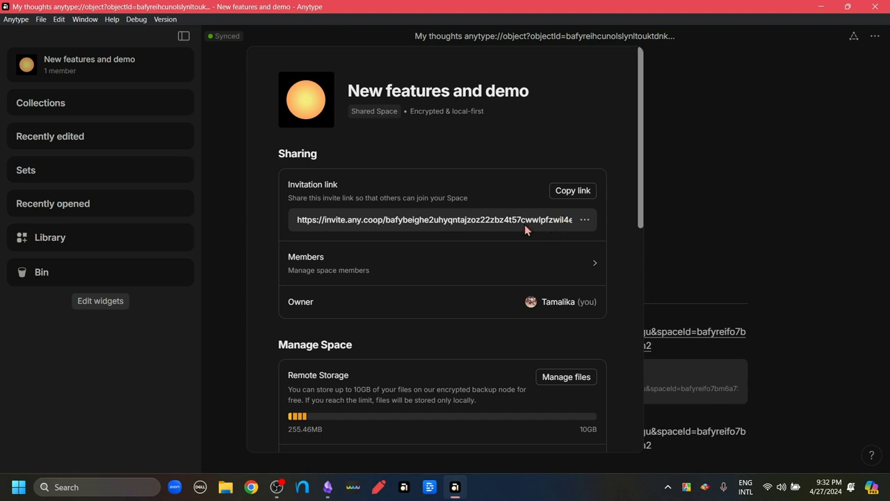
Step: Check the invitation link's options in the space settings, then view the members list and the invite link options there
click(585, 220)
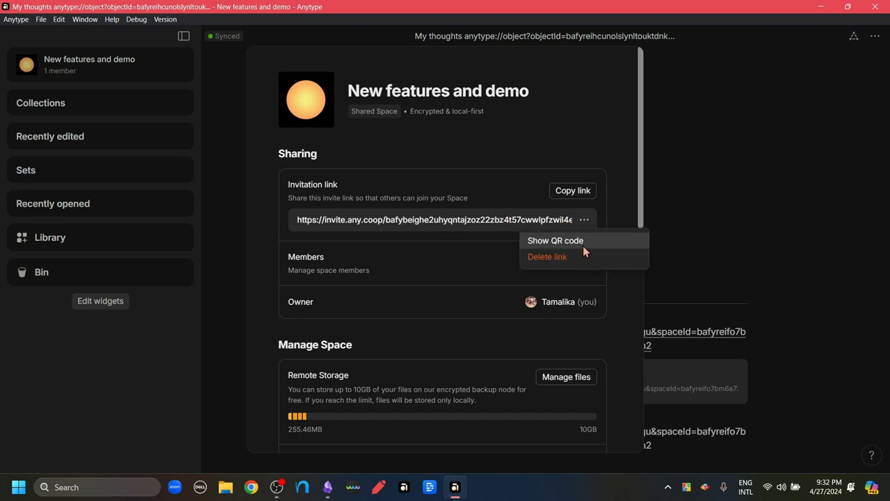
click(514, 191)
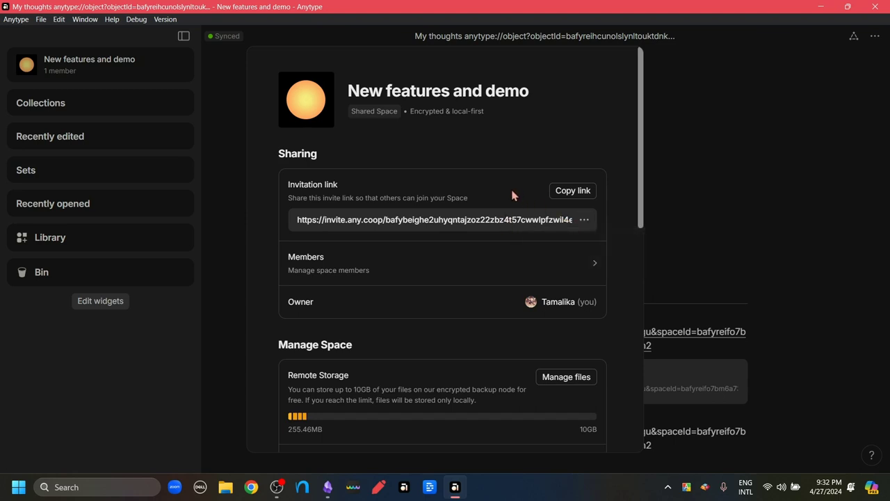
click(427, 269)
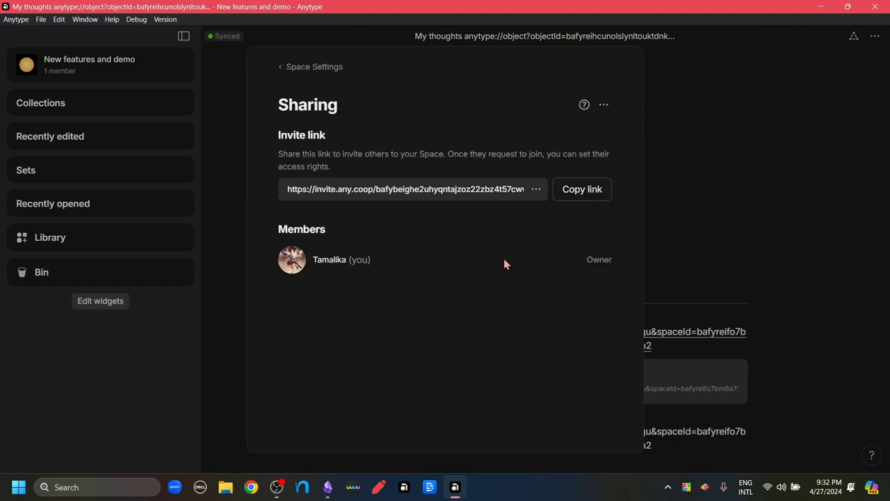
click(536, 190)
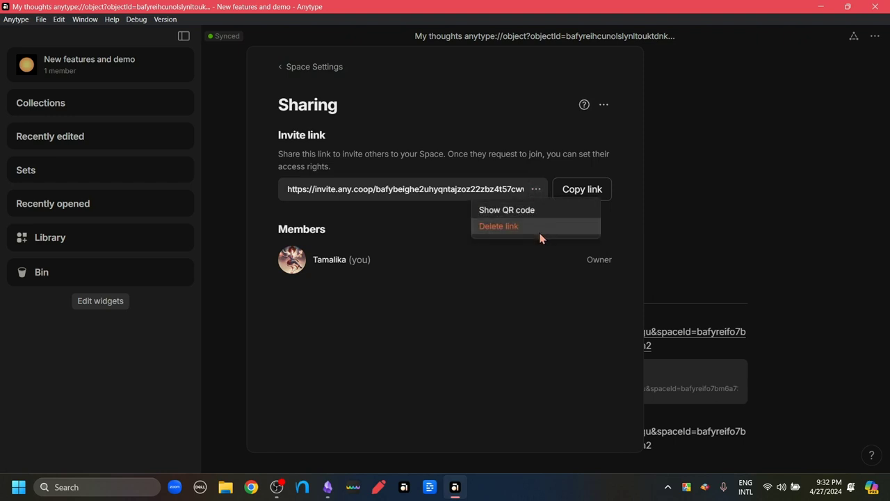
click(426, 236)
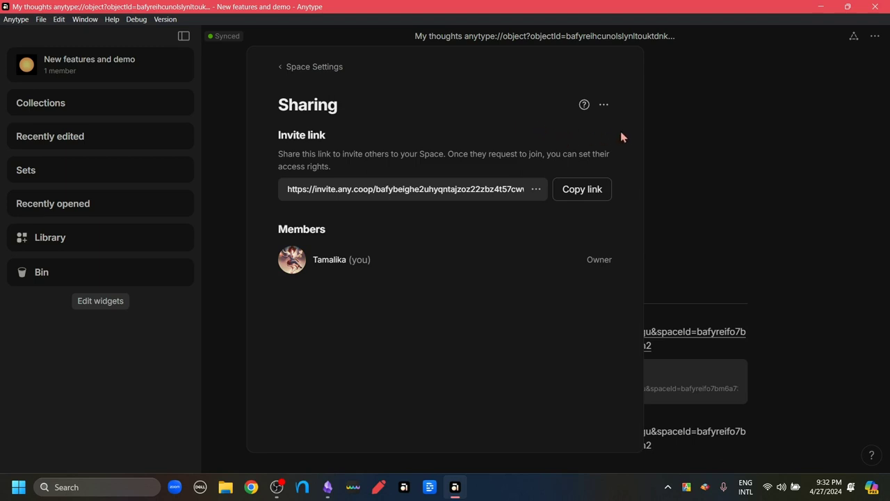
Step: Stop sharing the "New features and demo" space
click(604, 105)
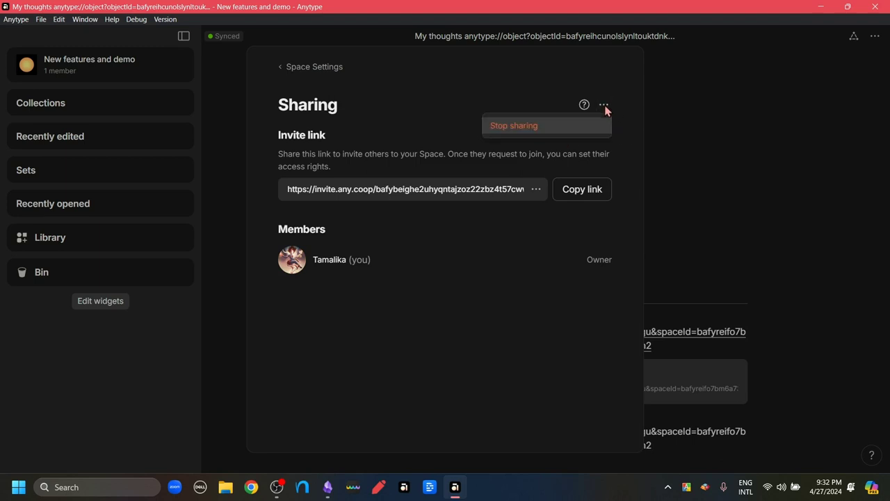
click(542, 126)
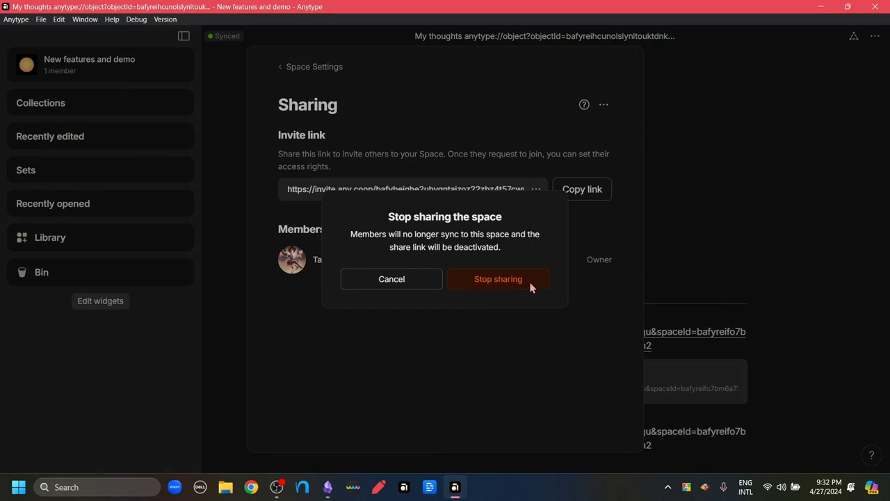
click(498, 279)
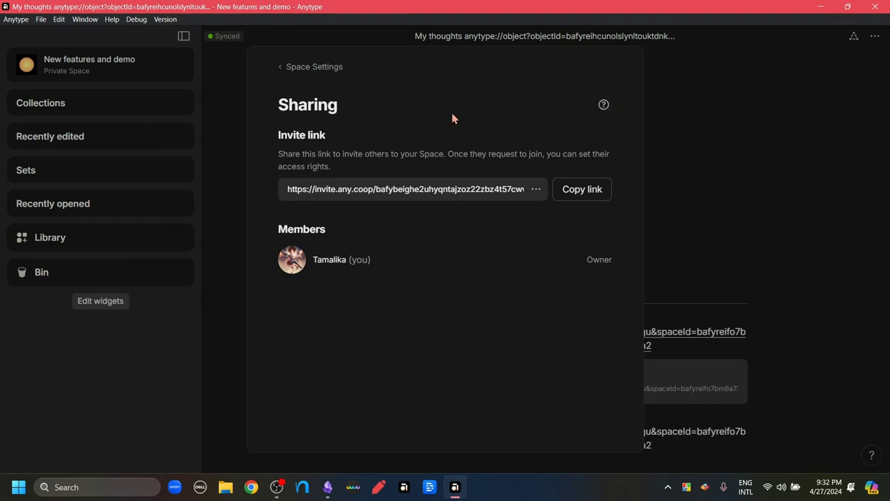
Step: Delete the space's invite link and close the space settings
click(537, 191)
click(535, 236)
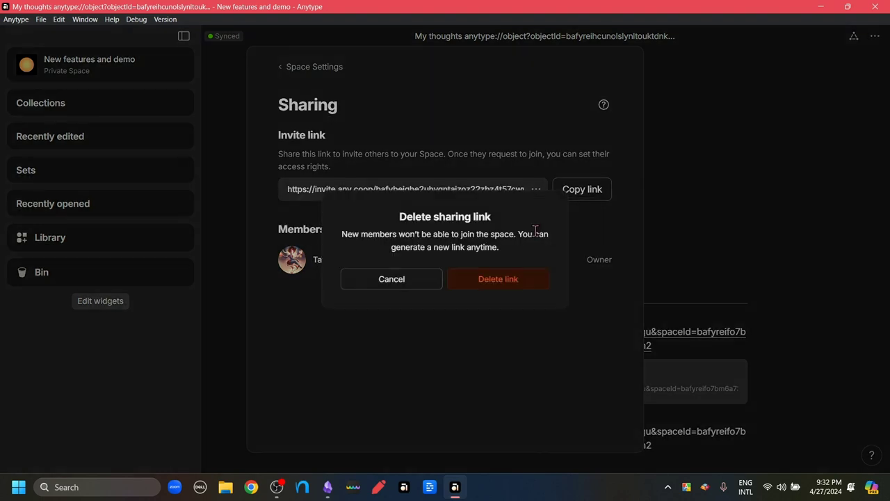
click(507, 278)
click(197, 114)
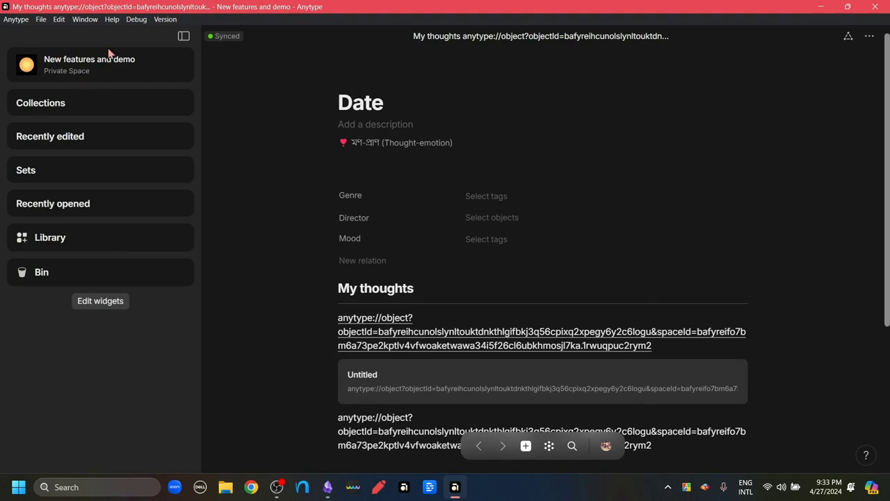
Step: Switch to the Consciousness space in a maximized window and open the Media set from its Sets
click(607, 451)
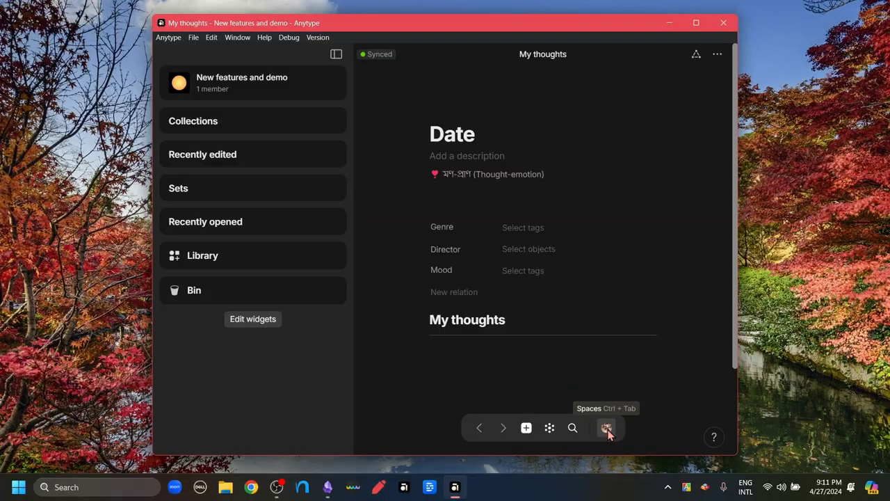
click(605, 427)
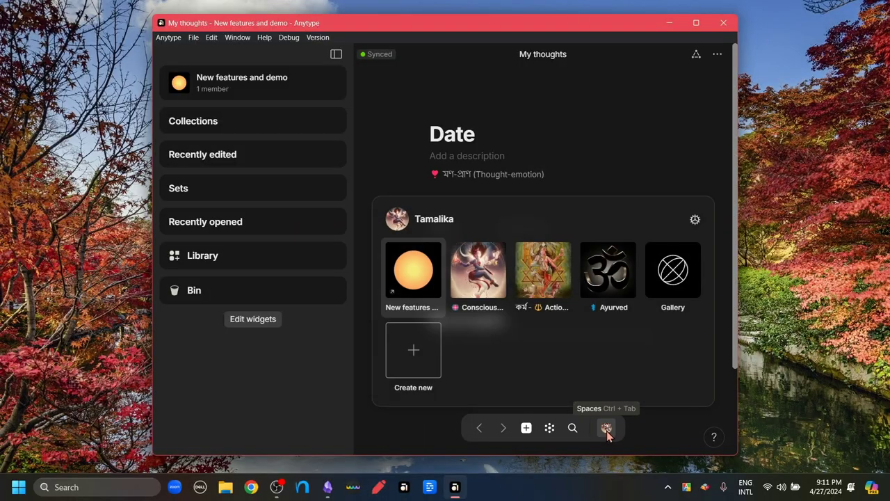
click(478, 275)
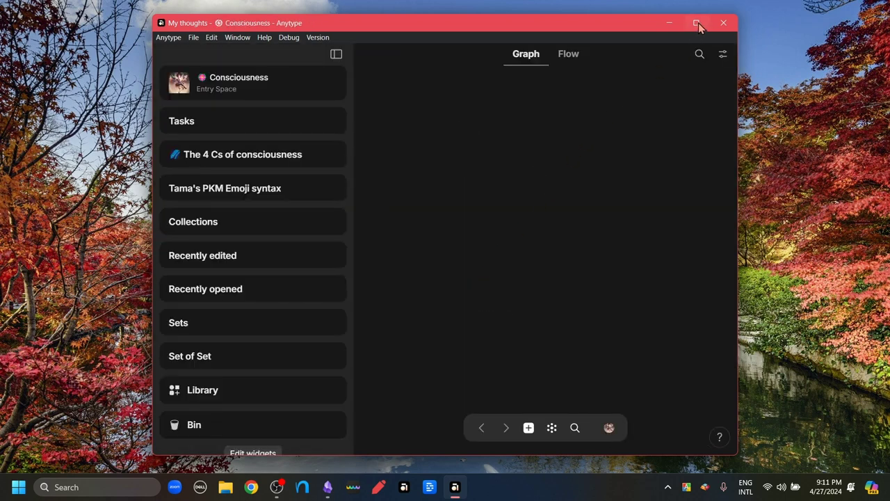
click(696, 23)
click(63, 311)
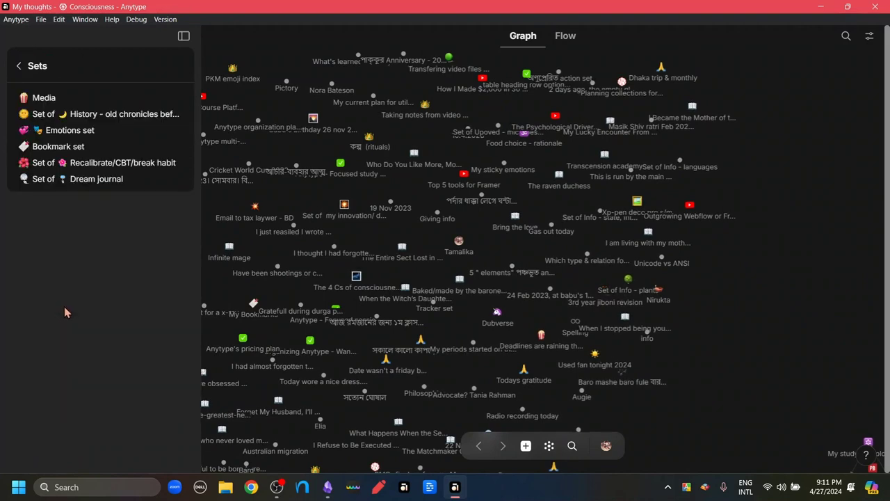
click(44, 98)
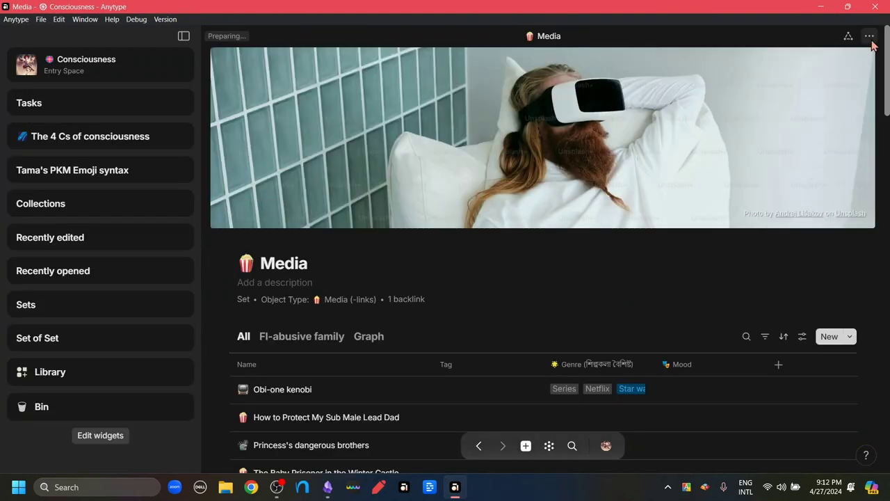
Step: Copy the link to the Media set and return to the "New features and demo" space
click(869, 36)
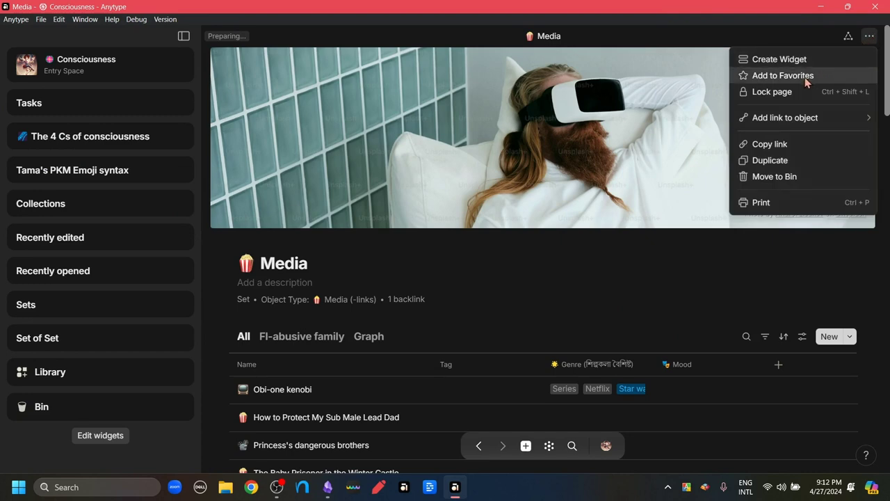
click(799, 150)
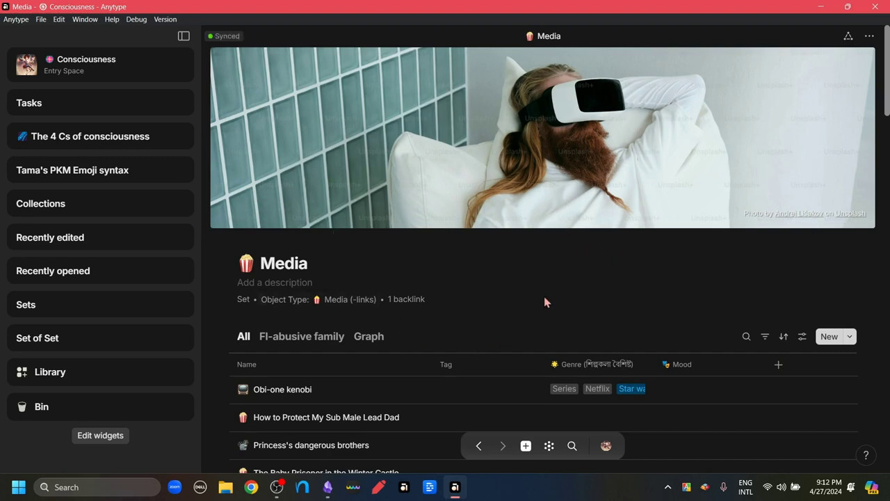
click(606, 445)
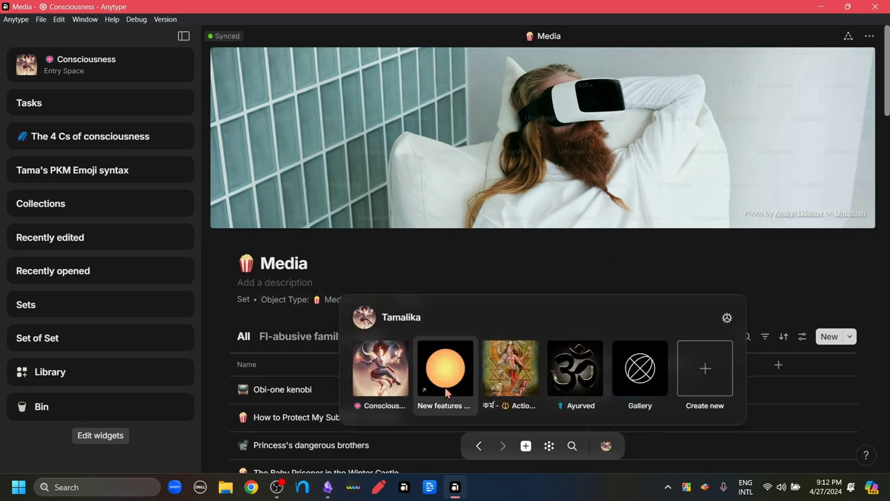
key(Escape)
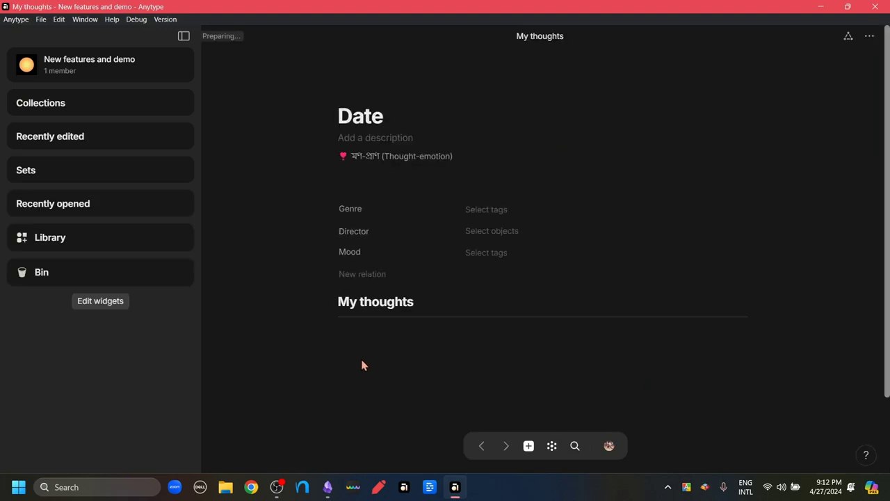
Step: Paste the copied Media set address as a link below the "My thoughts" heading
scroll(355, 358, down, 2)
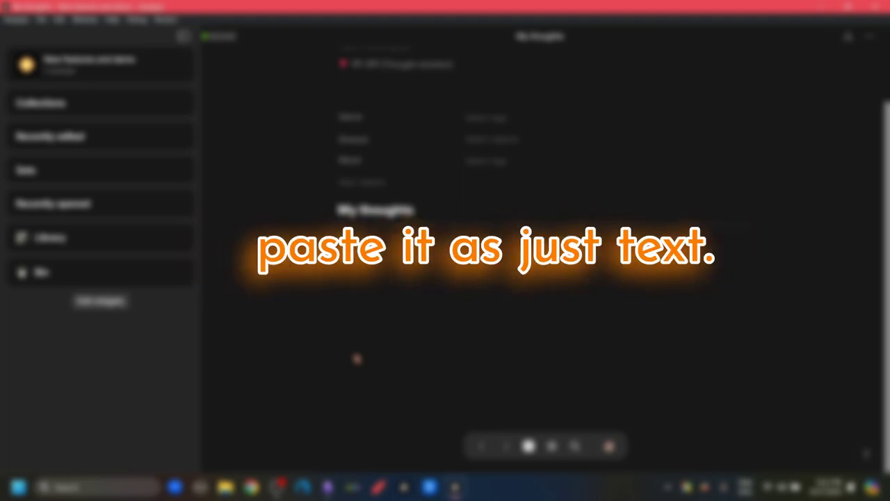
click(387, 262)
key(ctrl+v)
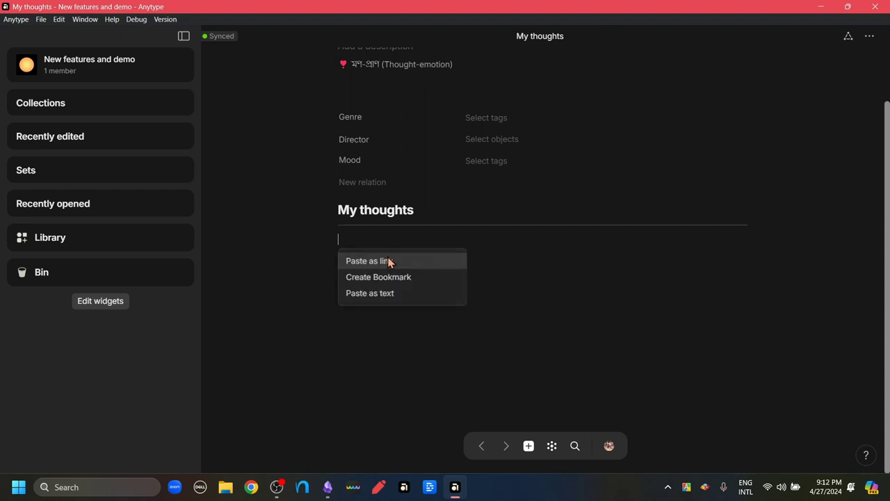
click(388, 267)
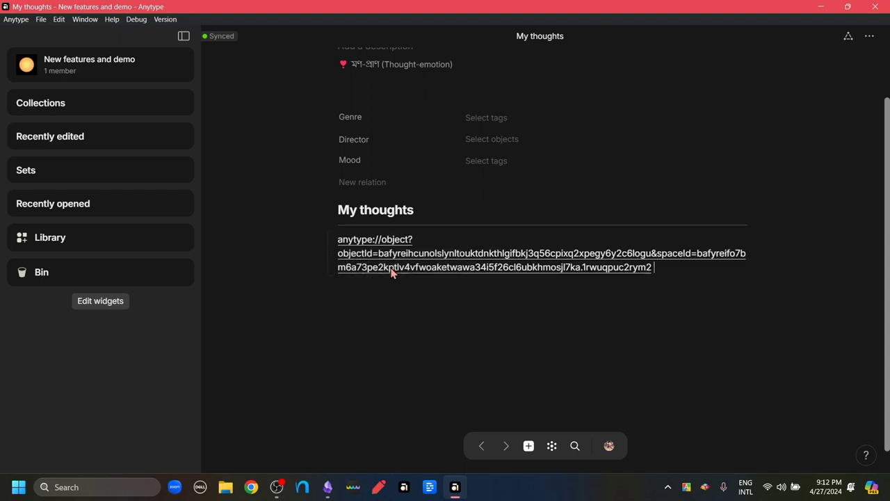
Step: Paste the copied address again on a new line below the link and create a bookmark from it
key(Return)
key(BackSpace)
key(Return)
key(ctrl+v)
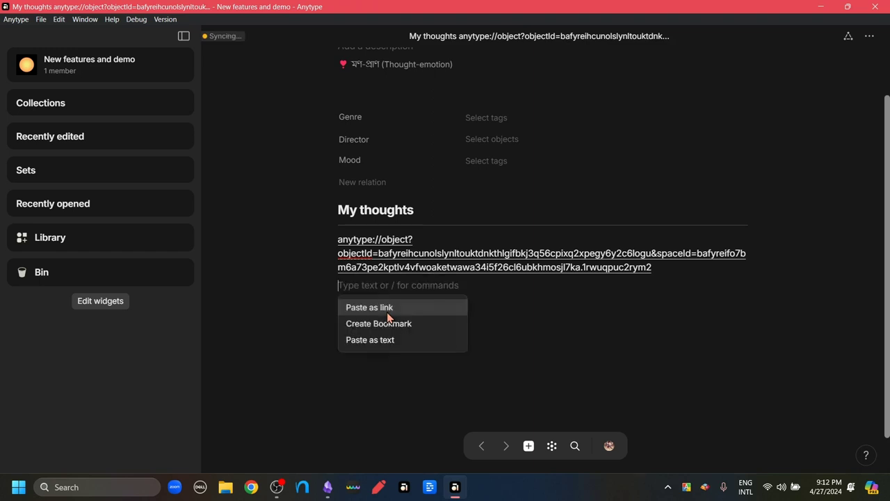
click(400, 323)
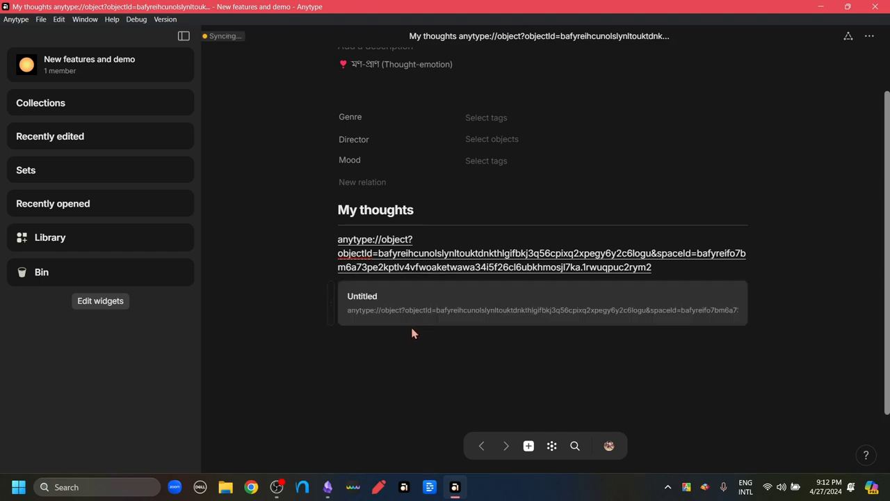
Step: Paste the copied address a third time below the bookmark, as plain text
click(355, 348)
key(ctrl+v)
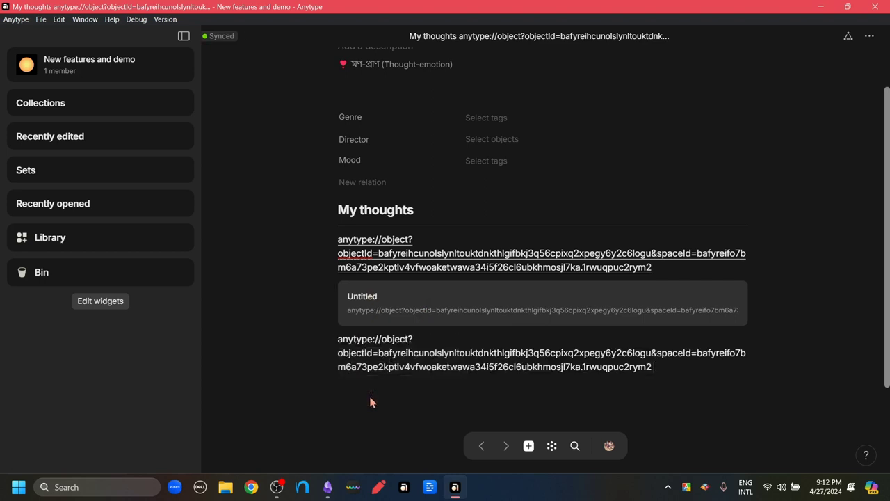
click(368, 396)
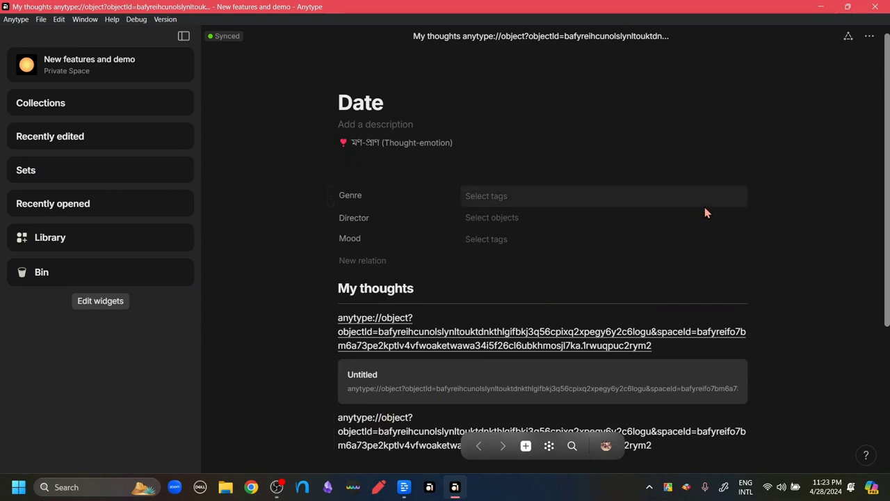
Step: Follow the underlined link under "My thoughts" to the Media set, then return to the "New features and demo" space
scroll(705, 207, down, 3)
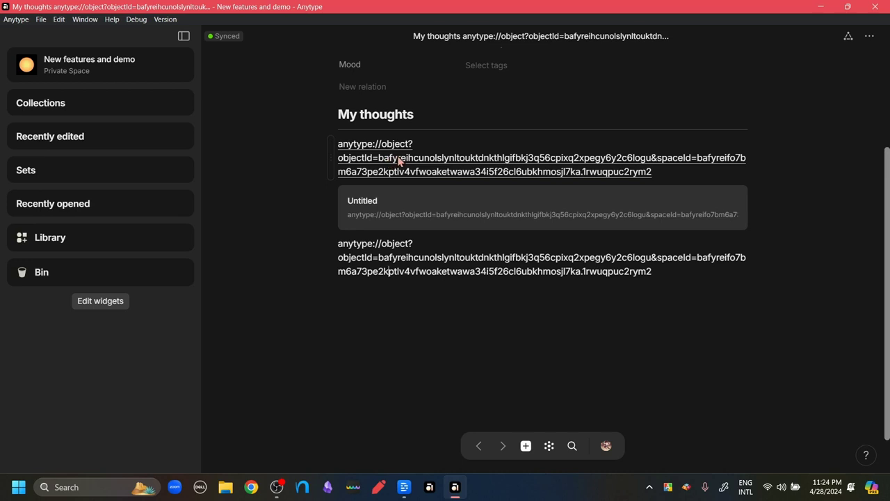
click(380, 164)
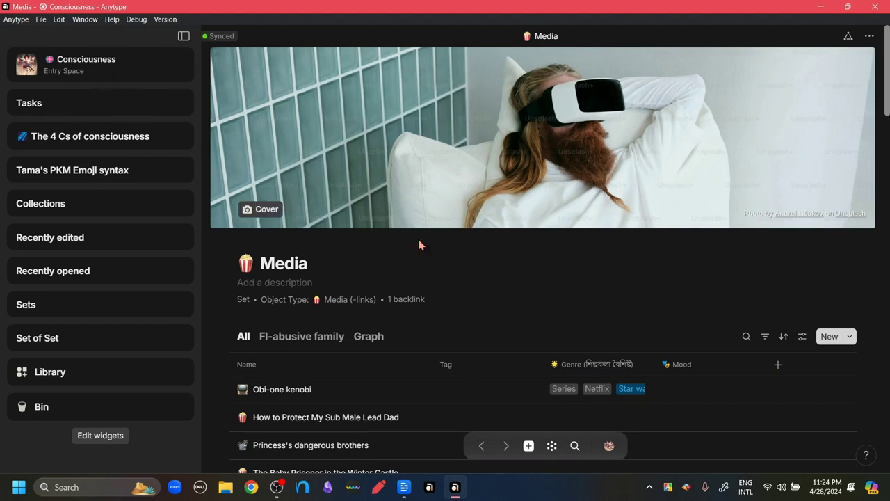
click(609, 445)
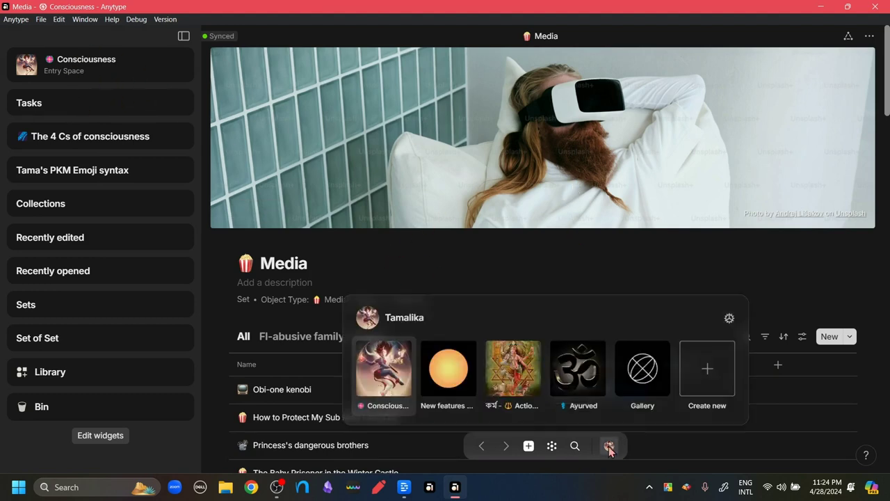
click(439, 375)
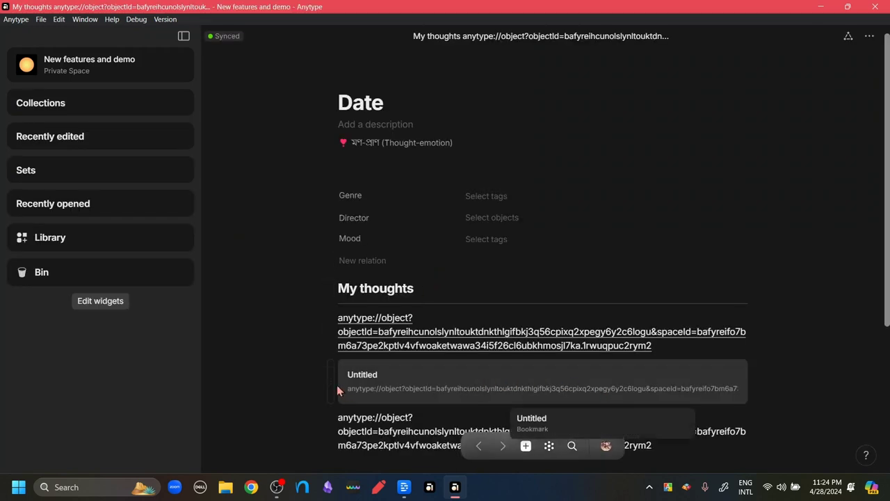
Step: Open the Untitled bookmark under "My thoughts" as an object and reload it from its source link
click(331, 384)
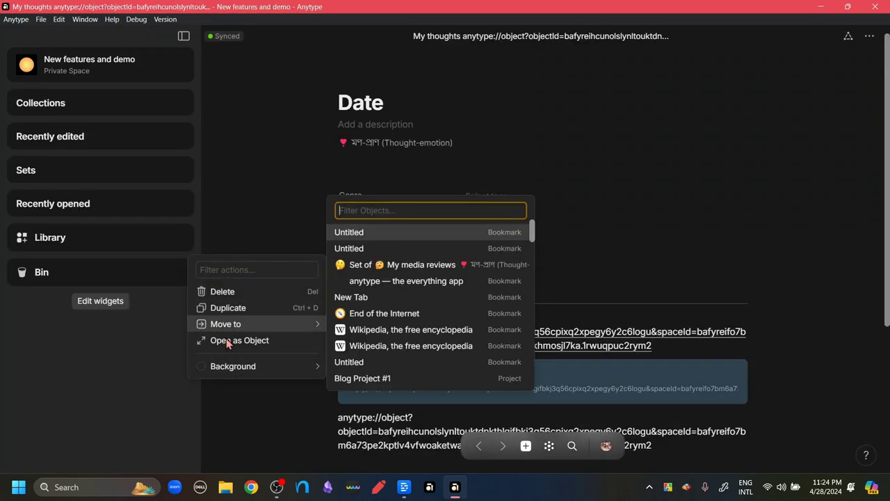
click(239, 340)
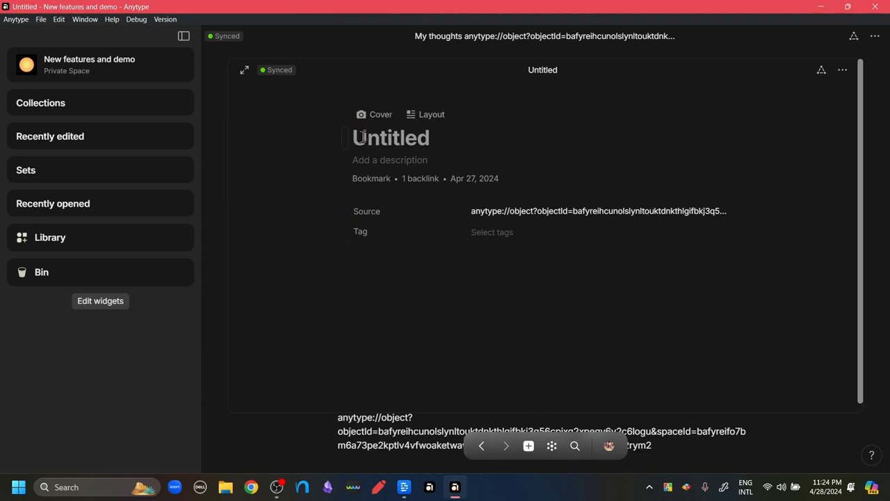
click(369, 286)
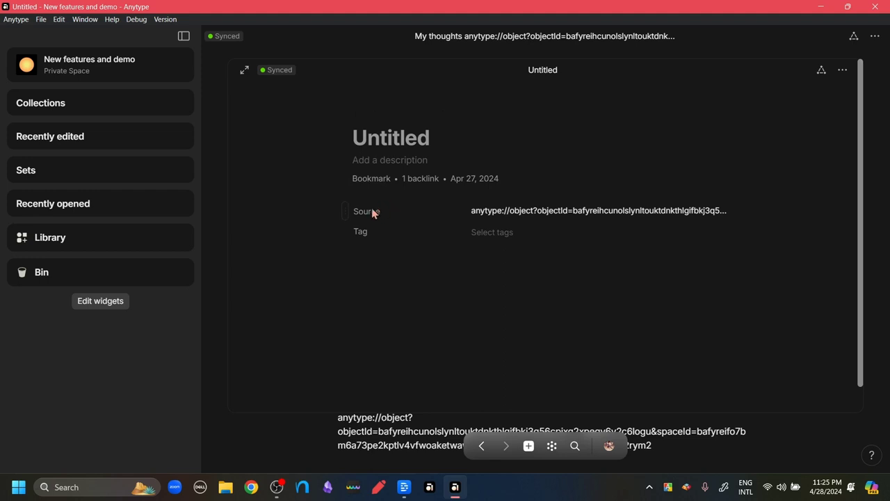
click(549, 212)
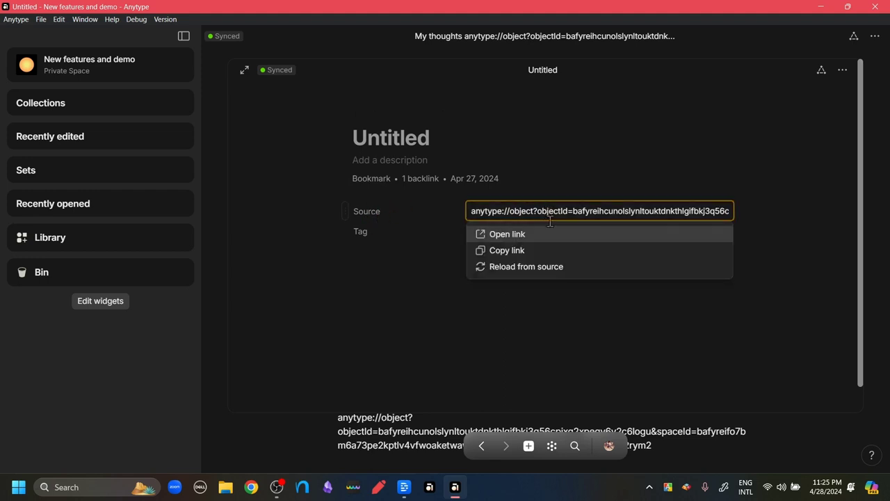
click(562, 269)
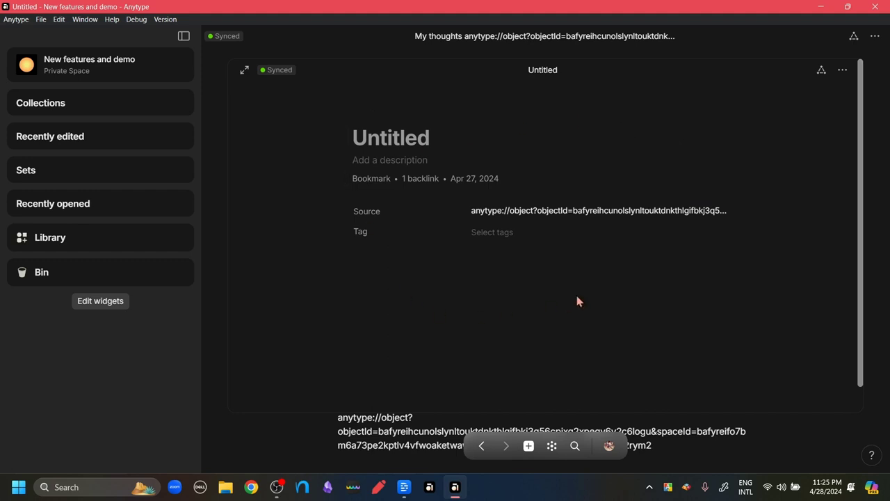
Step: Close the Untitled bookmark object and view the object types the underlined link block under "My thoughts" can be turned into
click(284, 445)
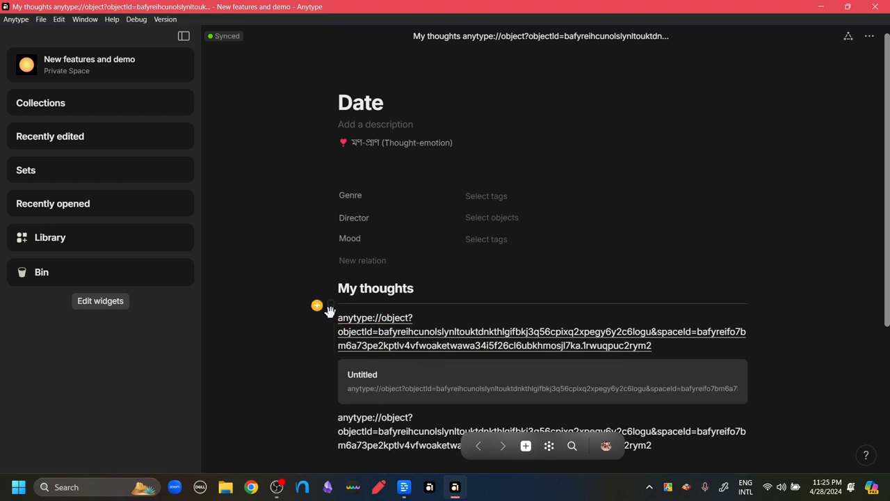
click(334, 332)
mouse_move(237, 228)
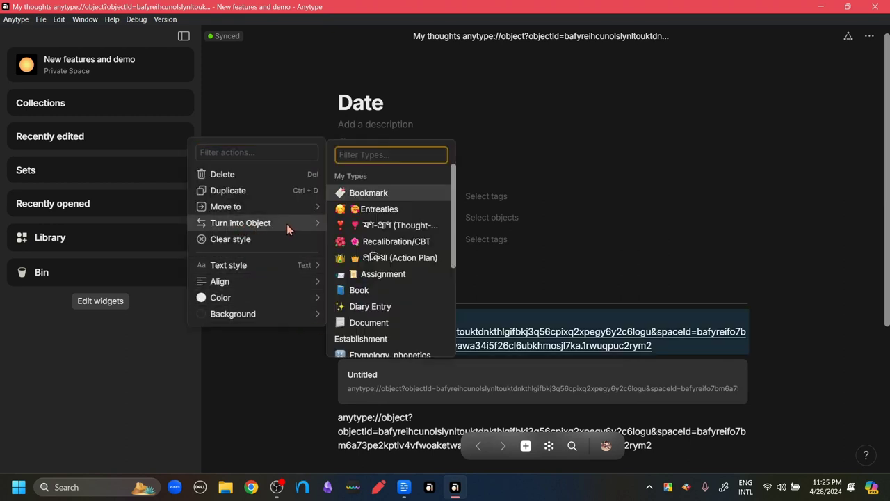
key(Down)
key(Down)
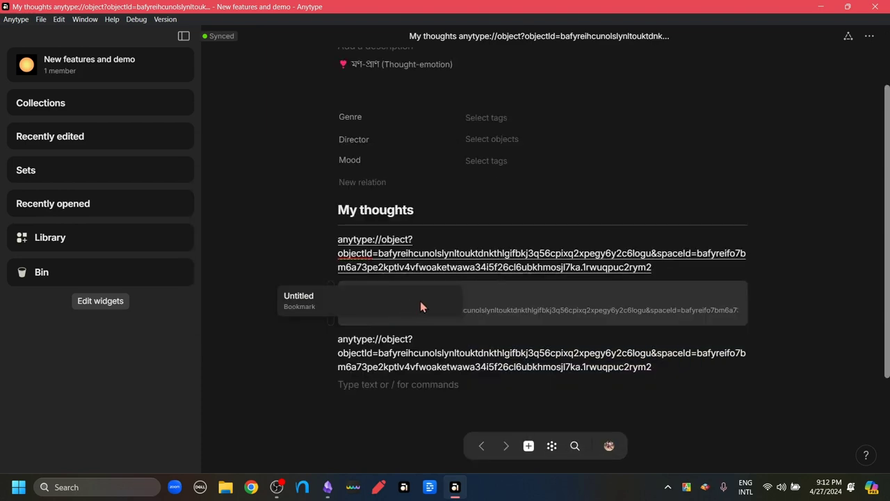
Step: Switch to the Consciousness space and view the object options, including Copy link, for Obi-one kenobi and for the Media set
scroll(421, 304, down, 3)
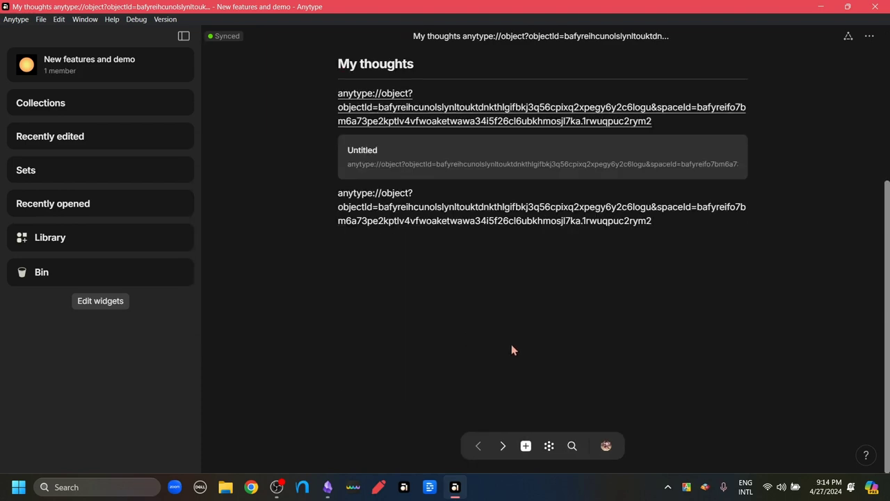
click(606, 446)
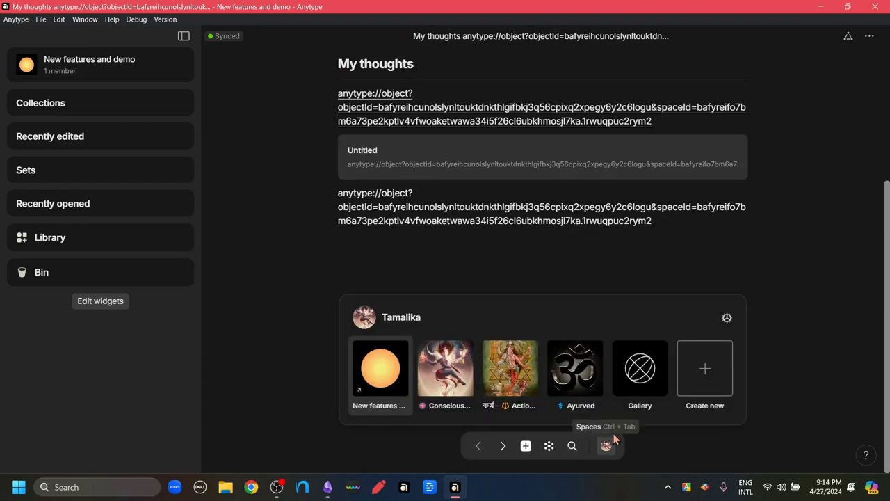
click(434, 383)
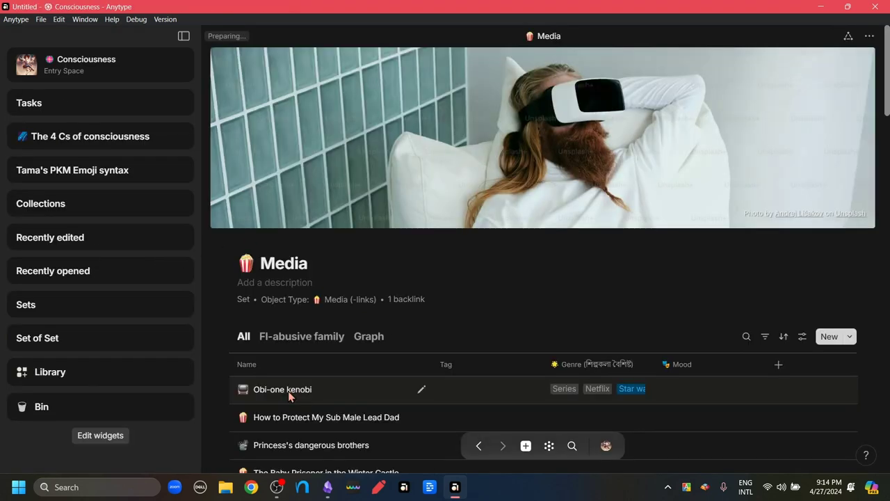
click(288, 391)
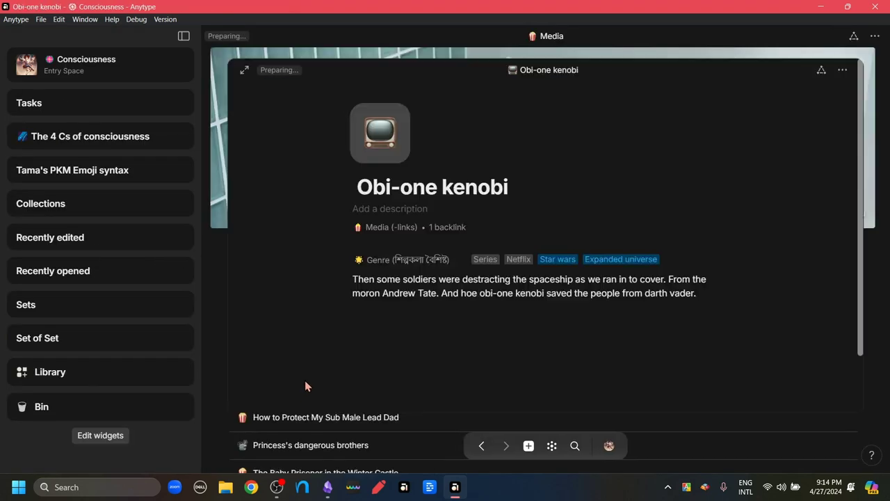
click(842, 69)
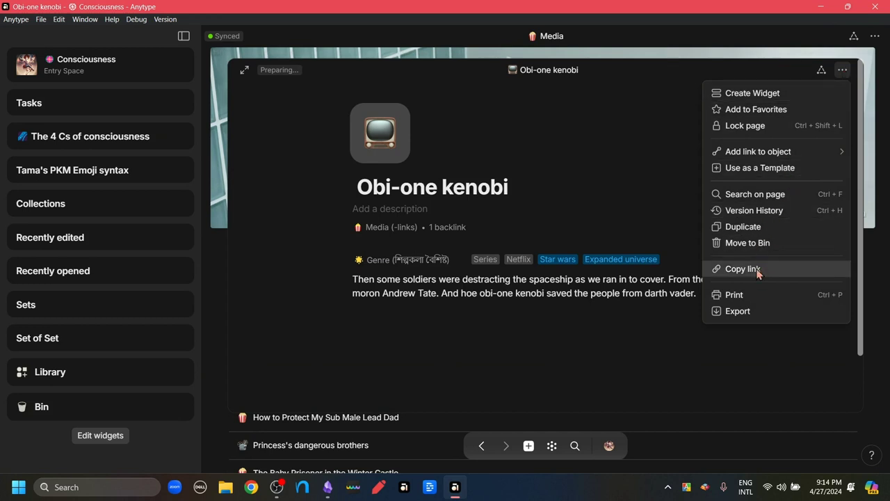
key(Escape)
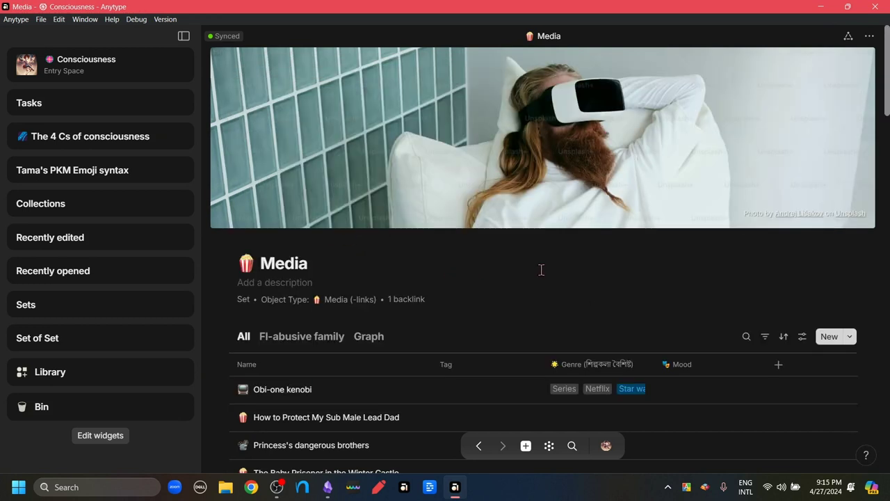
click(873, 43)
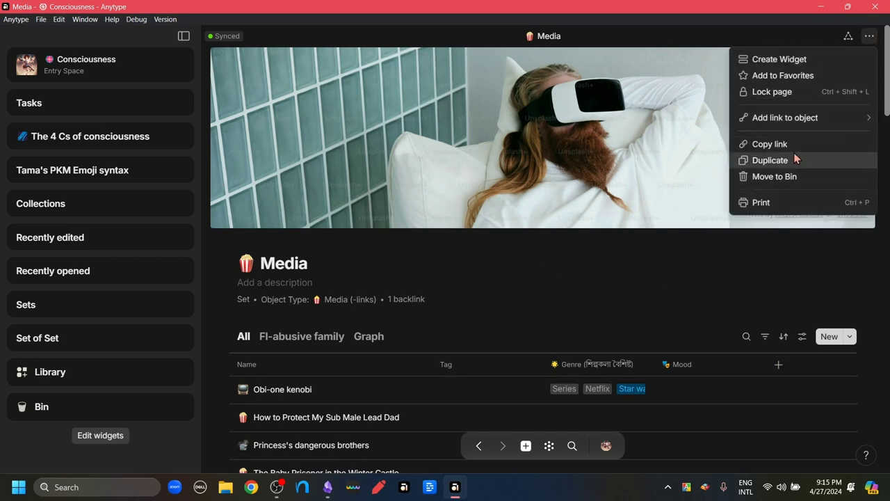
click(636, 279)
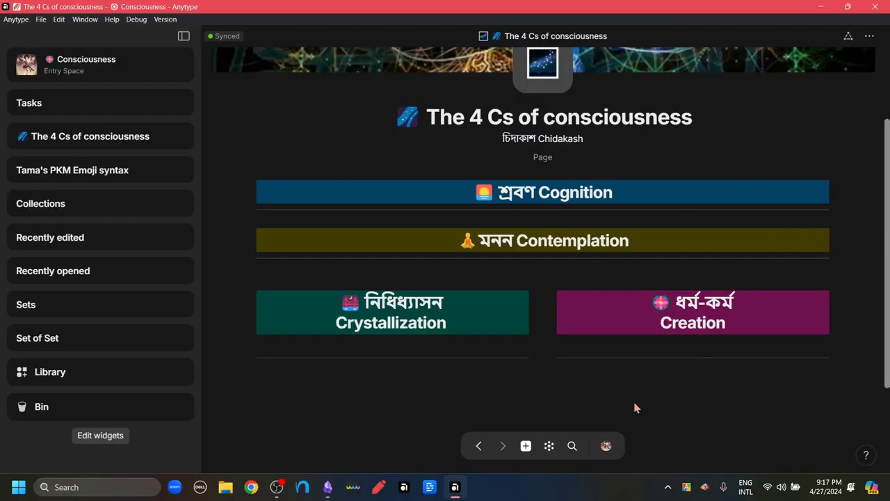
Step: Log out of the current vault through the account settings
click(606, 446)
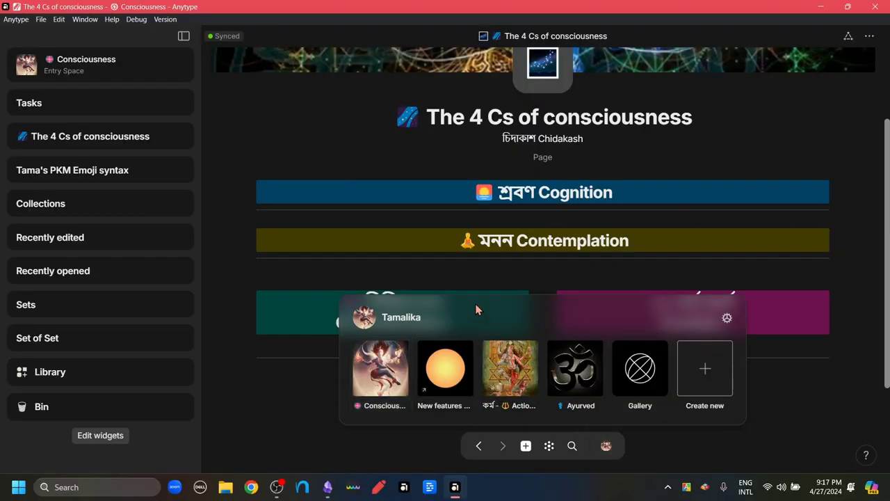
click(728, 319)
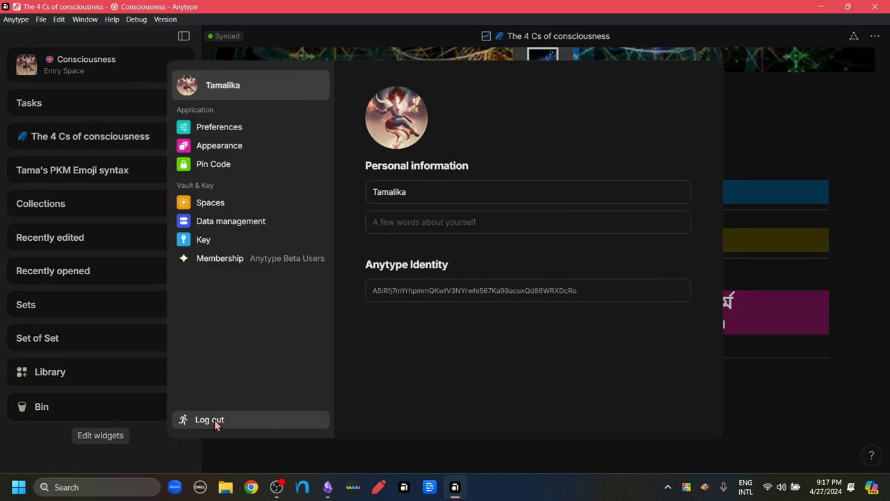
click(217, 420)
click(456, 206)
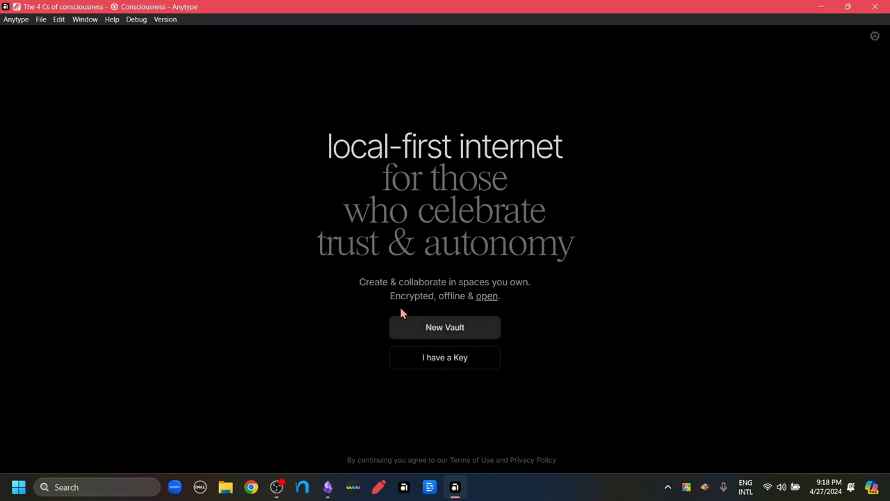
Step: View the key entry screen and return to the welcome screen, then view the GitHub page behind its "open" link and close it
click(449, 362)
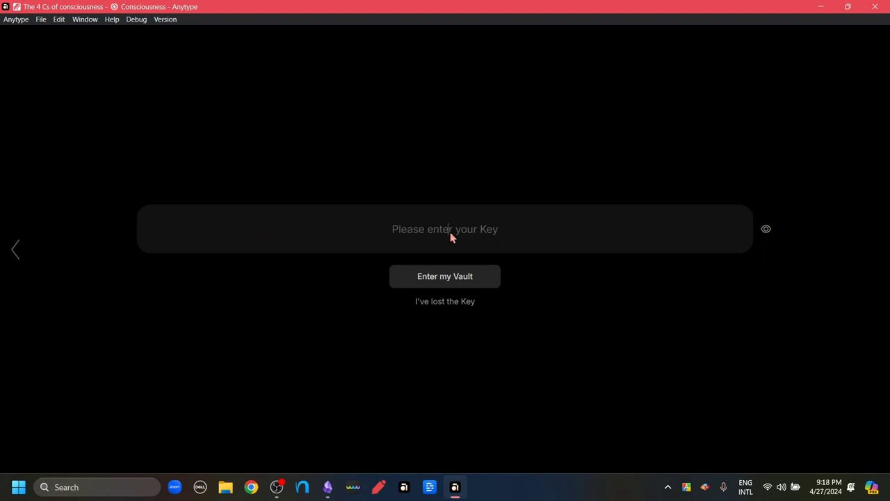
click(17, 255)
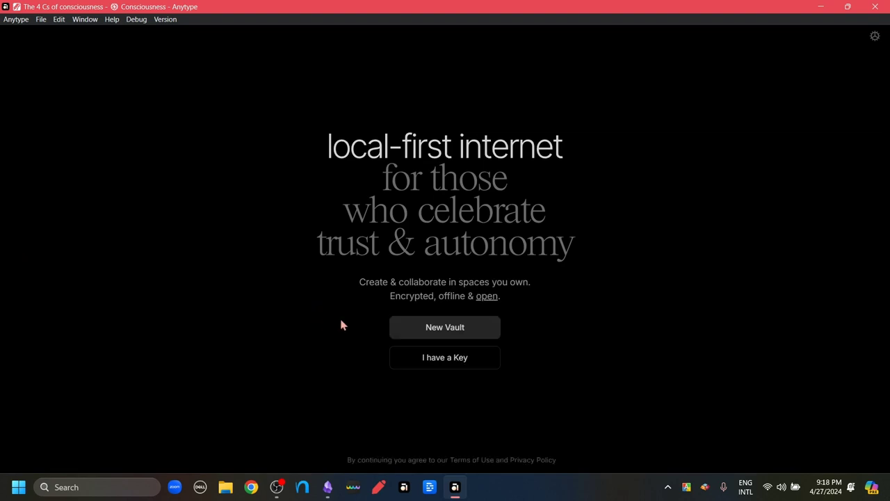
click(487, 297)
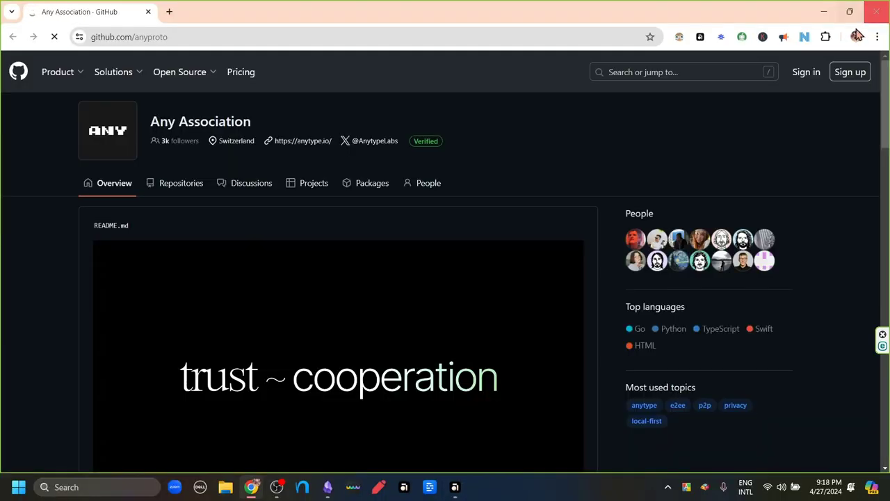
click(876, 11)
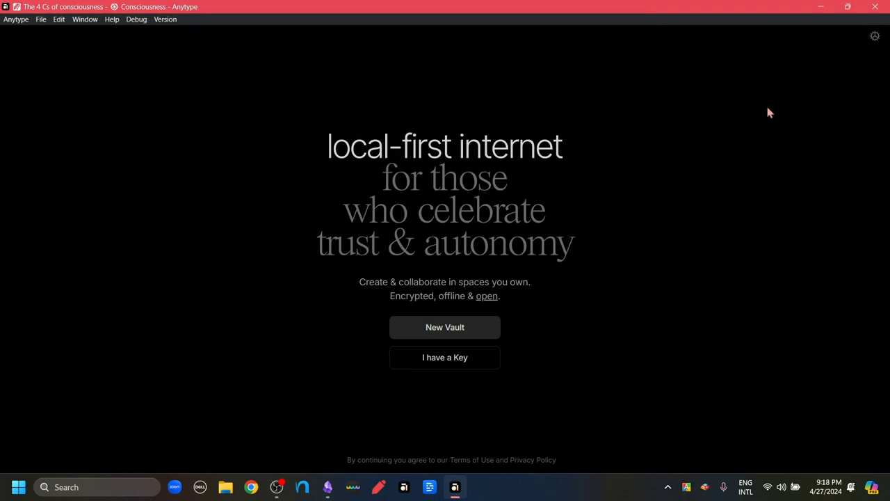
Step: Change the Vault Data Location to the Anytype vault 1 folder in Z:\App storage and save the preferences
click(874, 38)
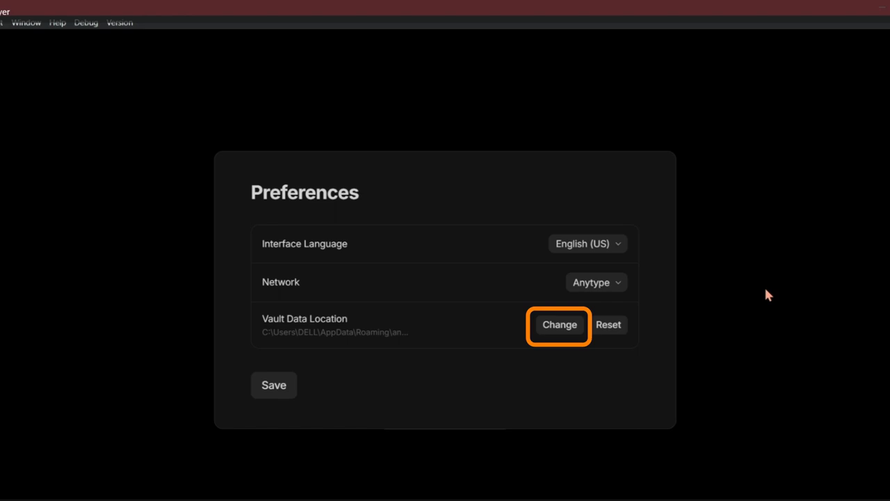
click(546, 325)
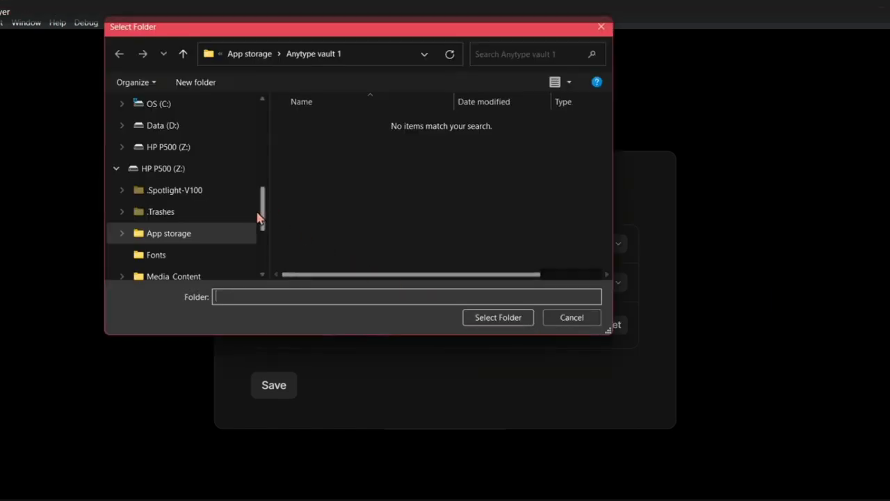
click(214, 238)
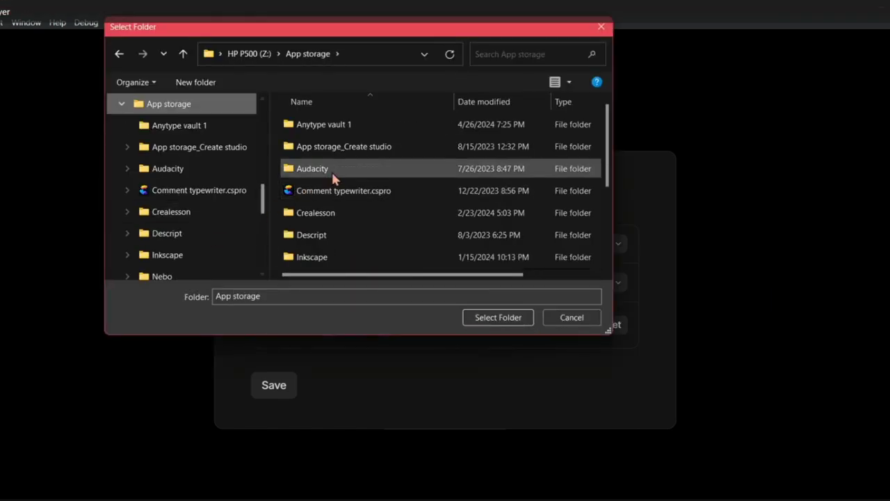
click(344, 128)
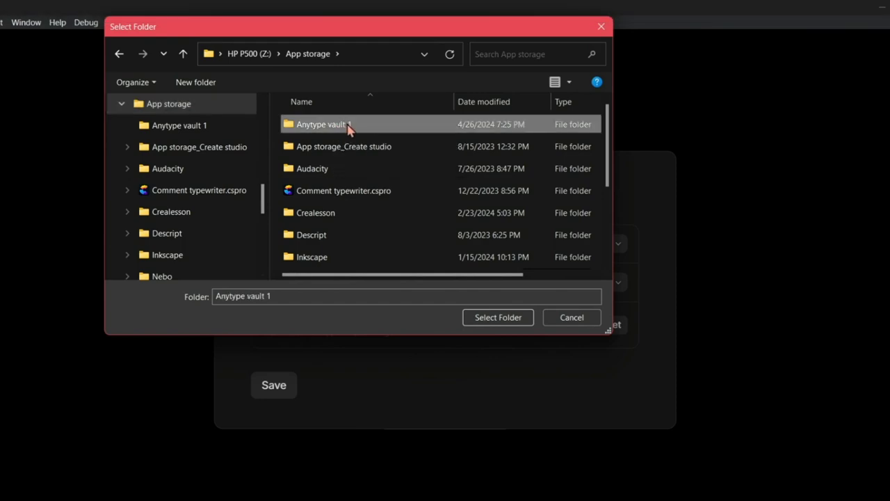
click(498, 318)
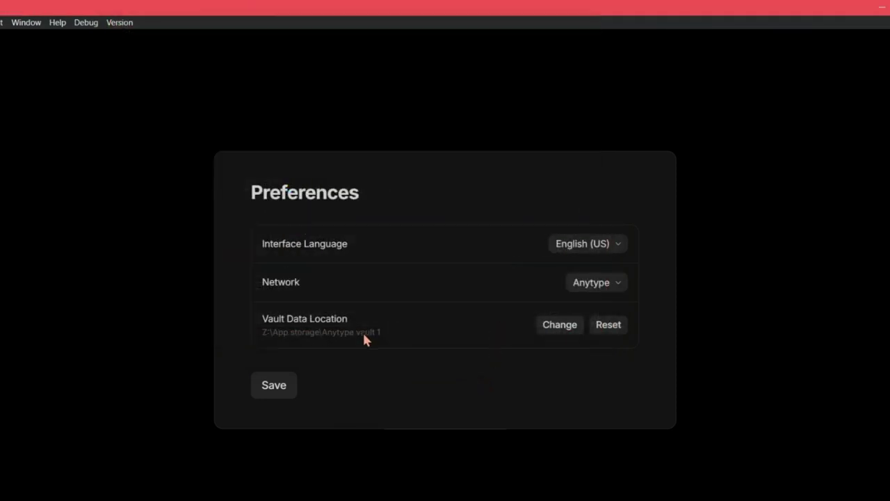
click(274, 387)
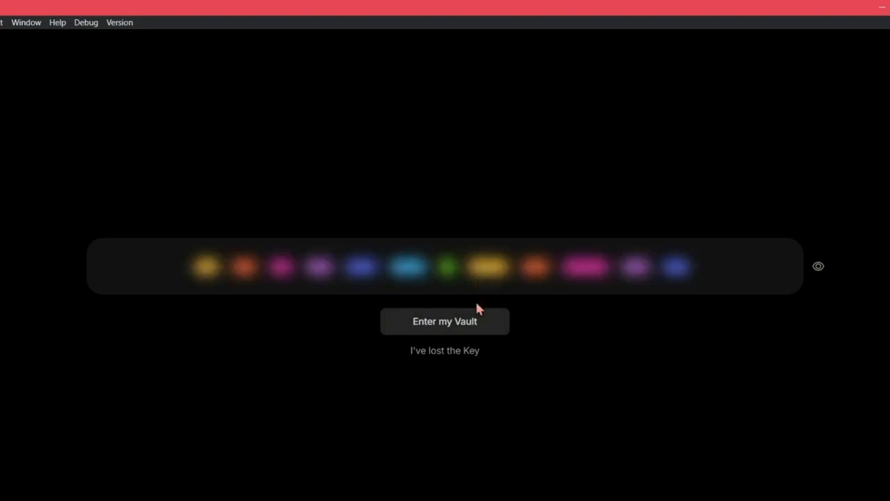
Step: Enter the vault with the vault key and collapse the Tasks and PKM Emoji syntax widgets
click(467, 326)
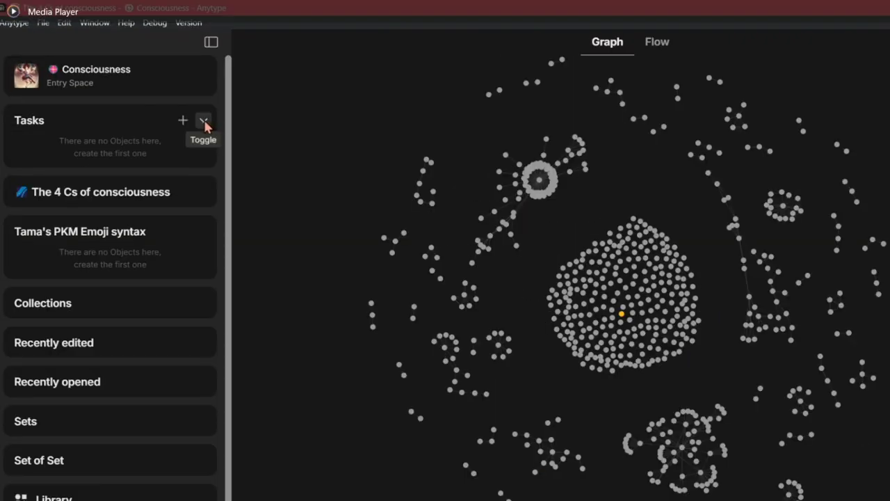
click(205, 121)
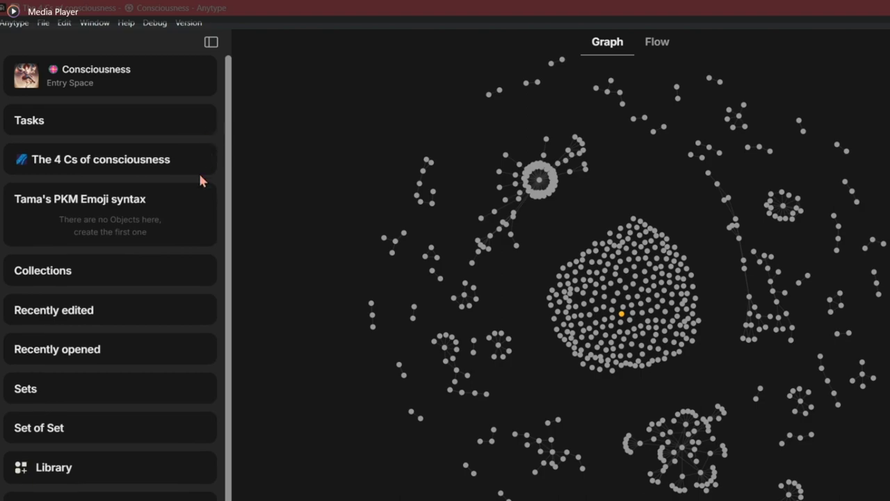
click(205, 201)
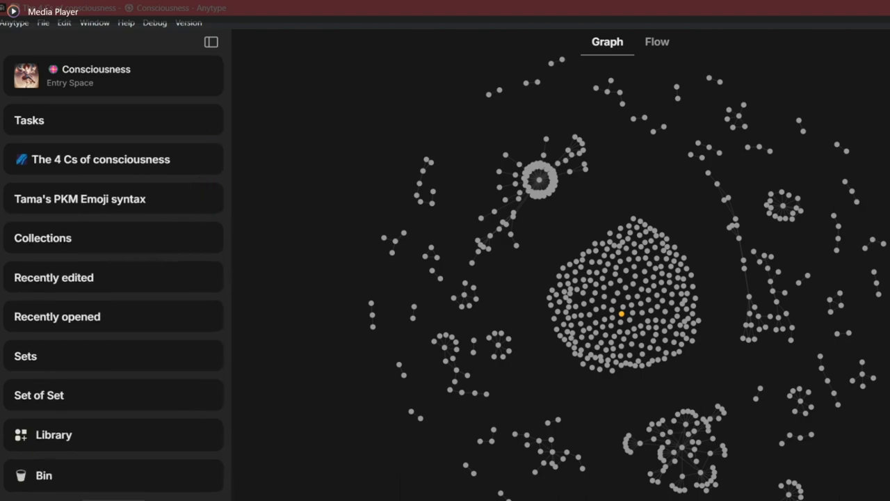